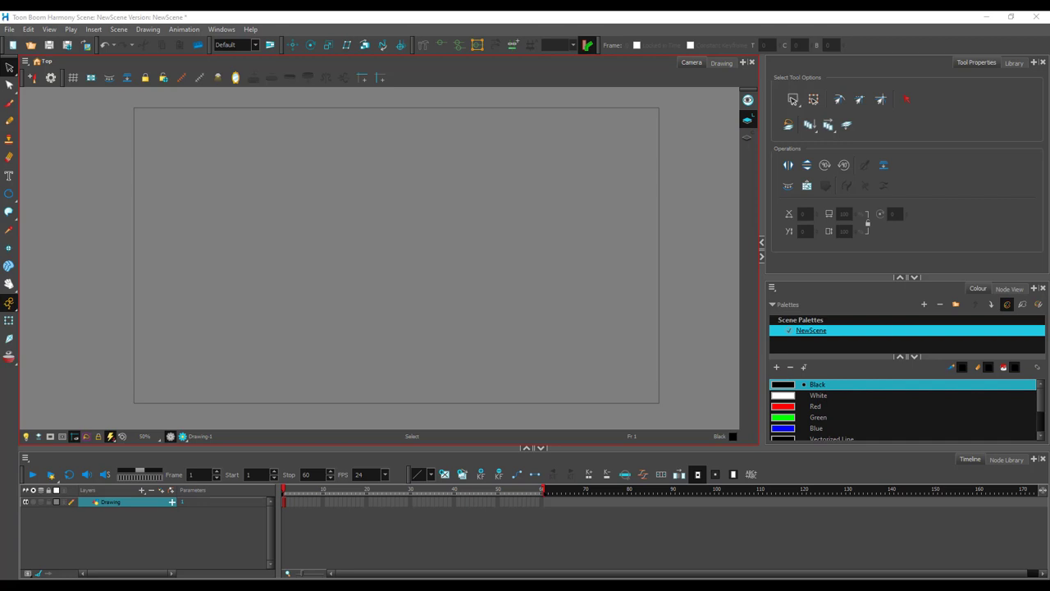
Activate the Brush tool and open its detailed vector brush properties
left_click(9, 105)
left_click(9, 105)
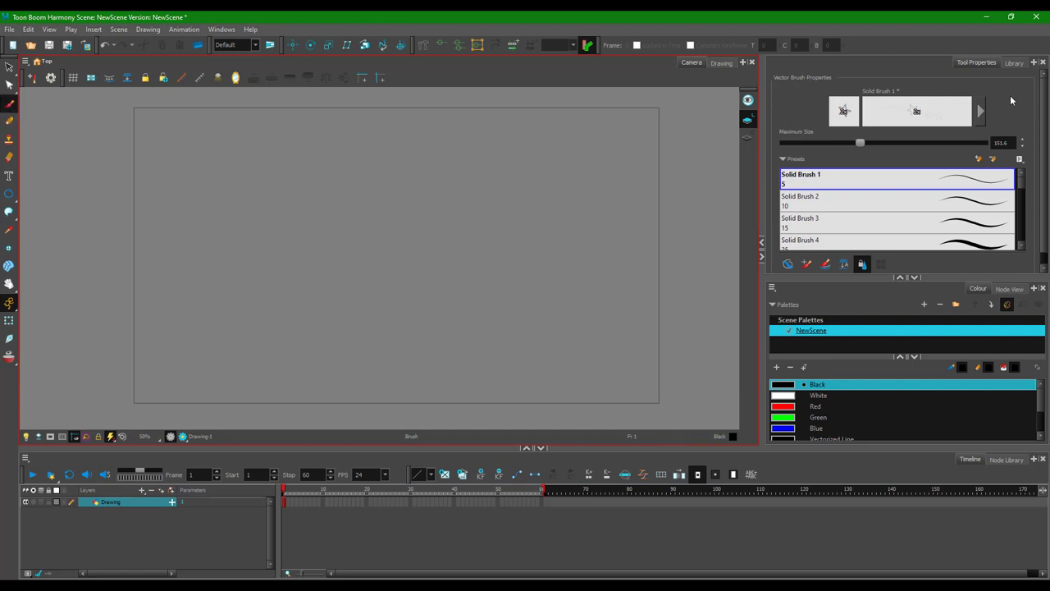
left_click(981, 111)
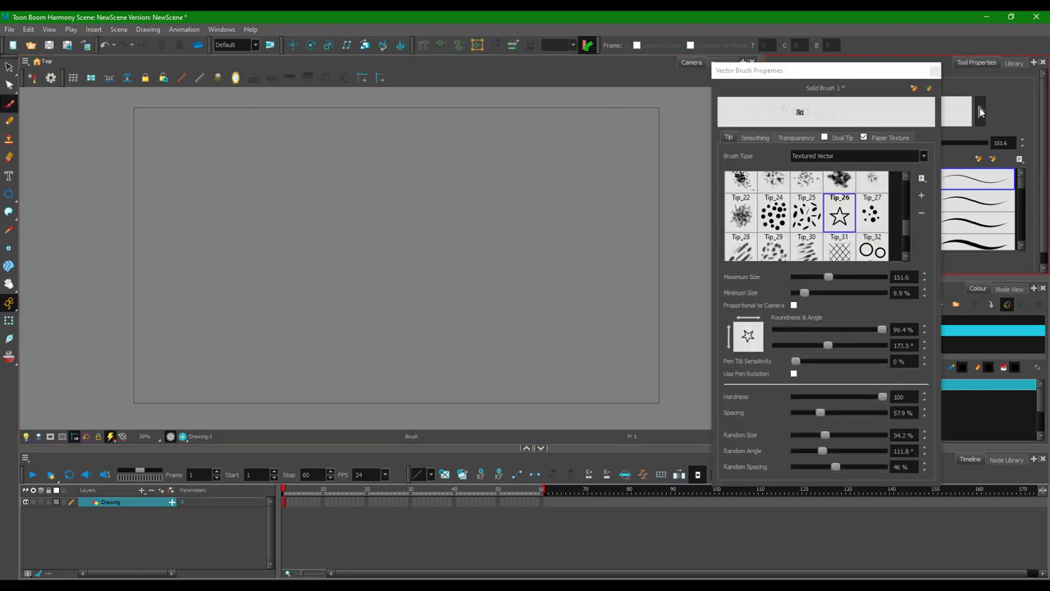
Try the Square and Circle tips on the textured vector brush
scroll(843, 222, "up", 5)
left_click(807, 190)
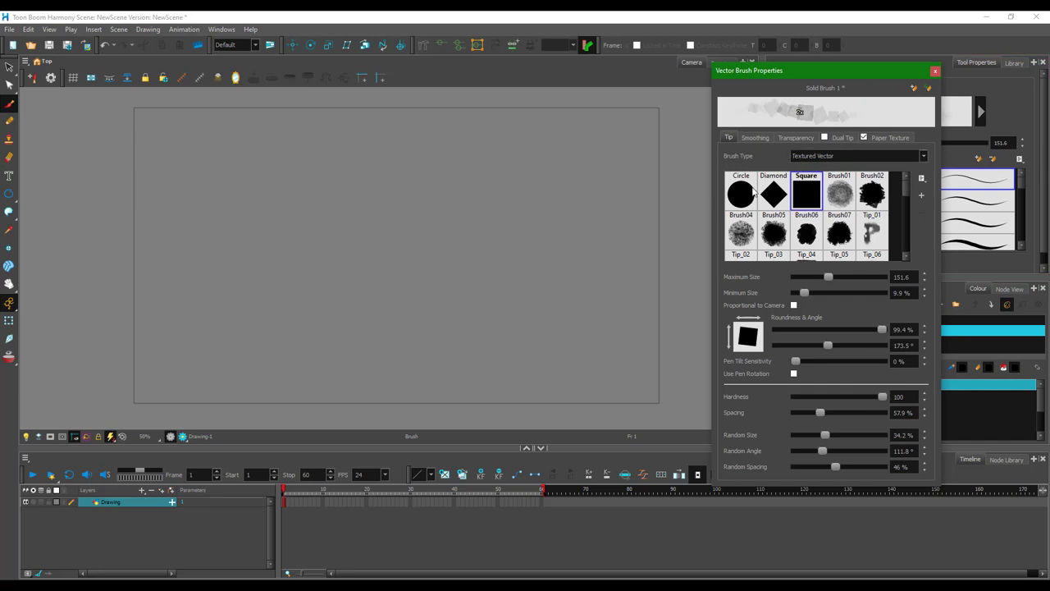
left_click(755, 190)
mouse_move(905, 185)
left_mouse_down()
mouse_move(906, 255)
mouse_move(907, 174)
left_mouse_up()
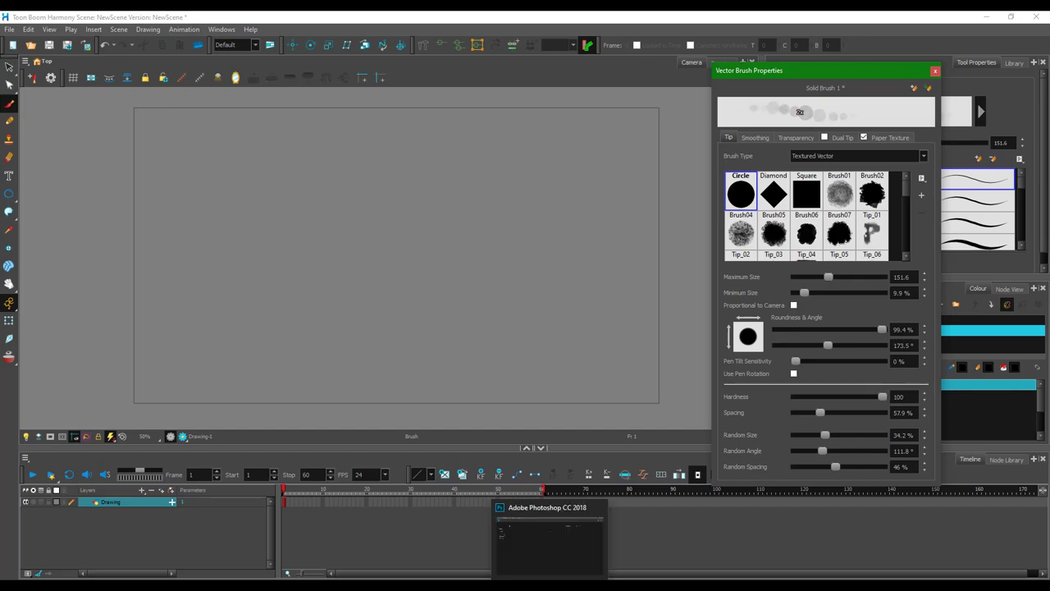
Switch to Photoshop and create a new 100 x 100 pixel RGB document at 72 pixels/inch
left_click(551, 537)
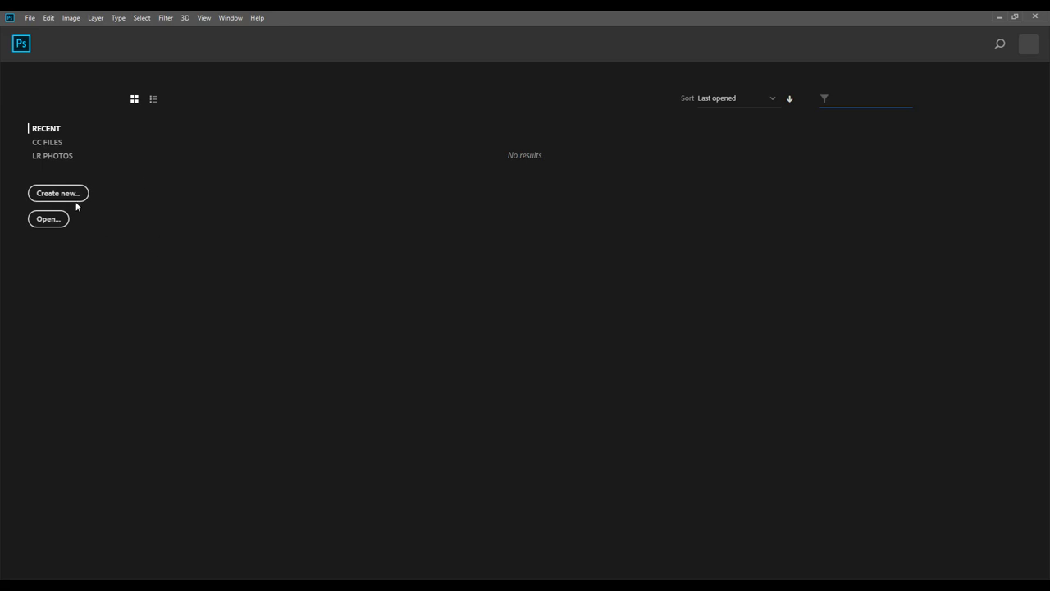
left_click(70, 200)
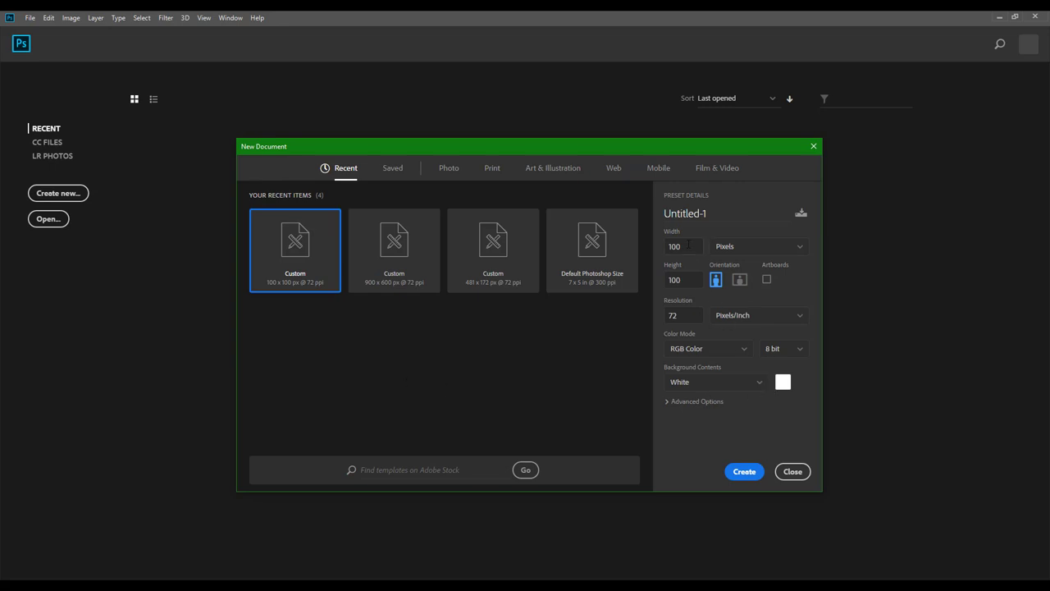
key("Tab")
key("Tab")
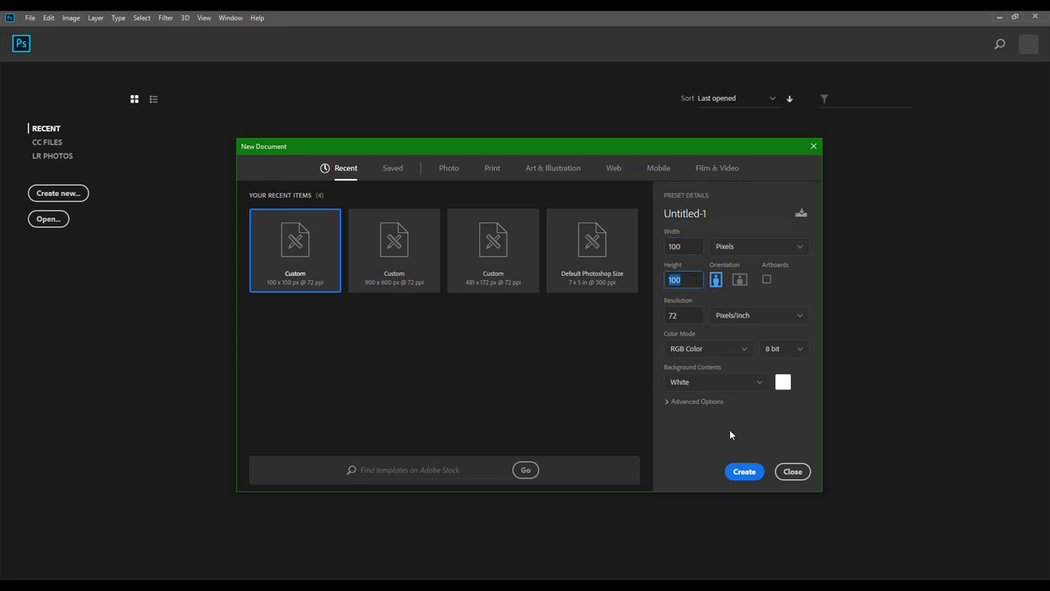
left_click(747, 471)
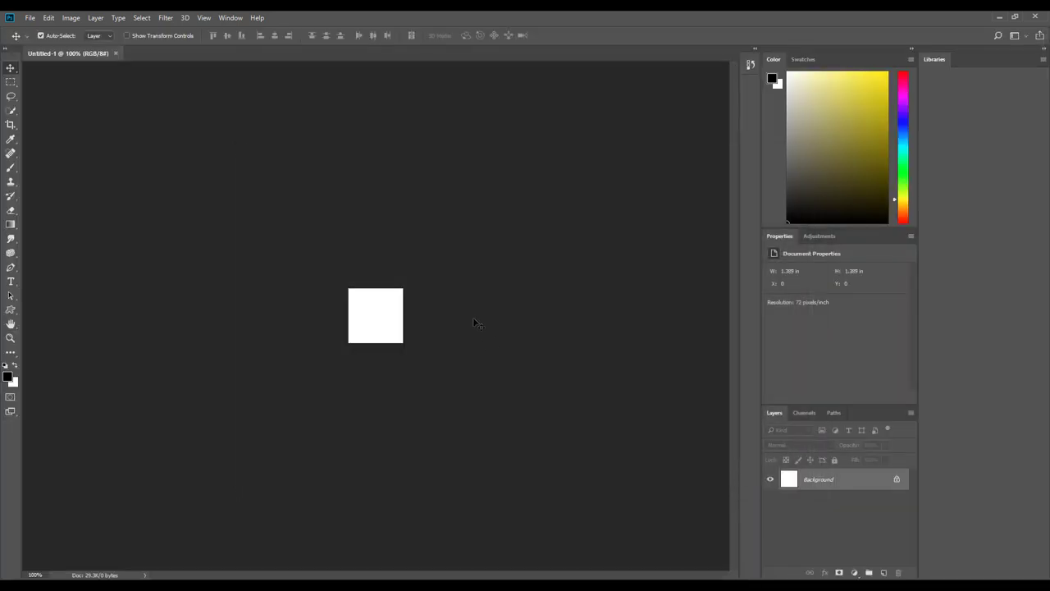
Unlock the background layer and delete all of its white fill to leave the canvas transparent
scroll(374, 308, "up", 5)
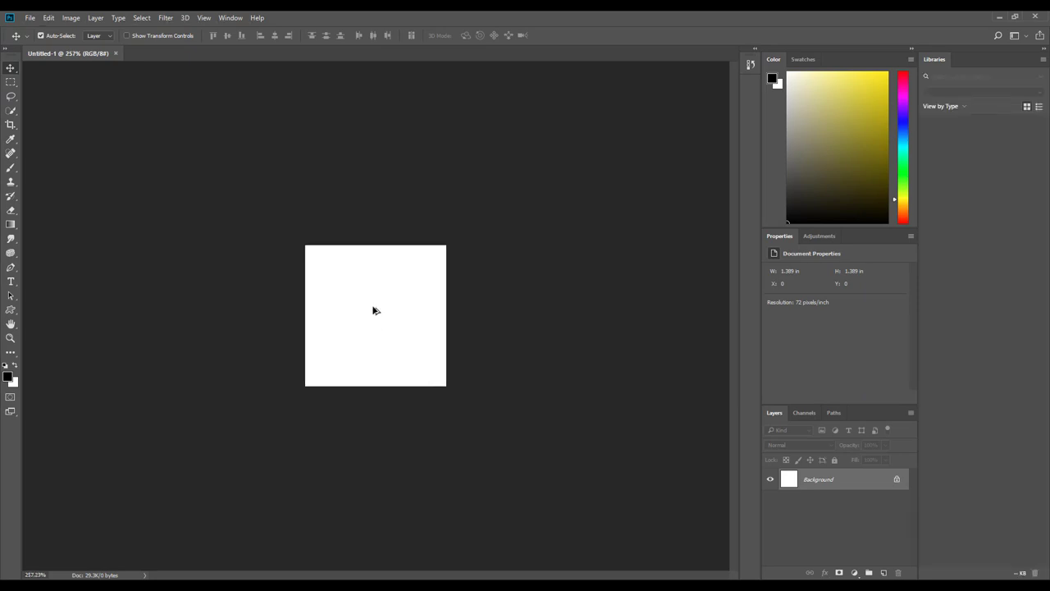
scroll(374, 310, "up", 3)
left_click(897, 481)
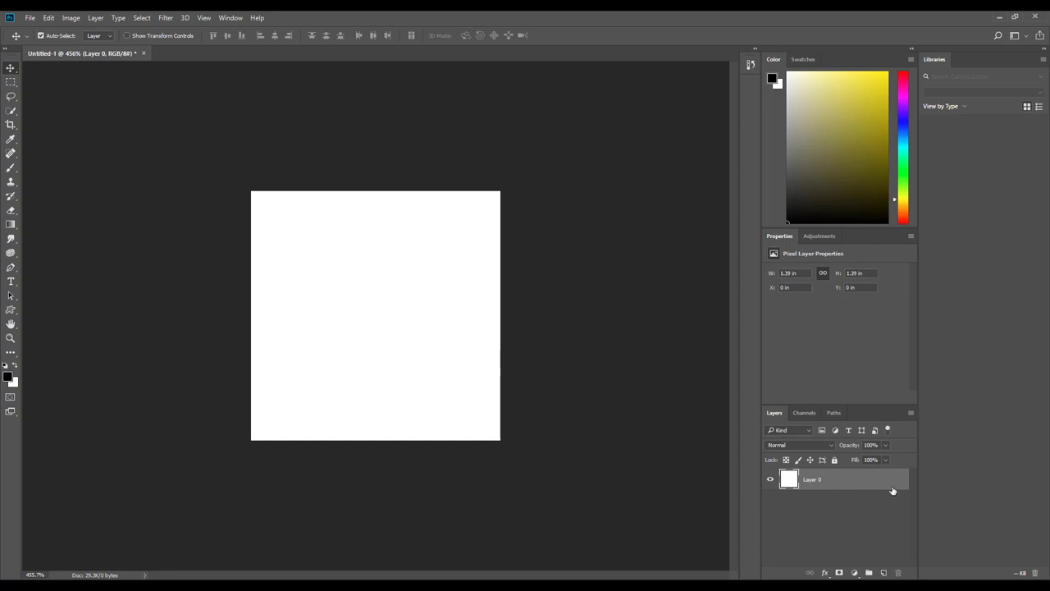
key("ctrl+a")
key("Delete")
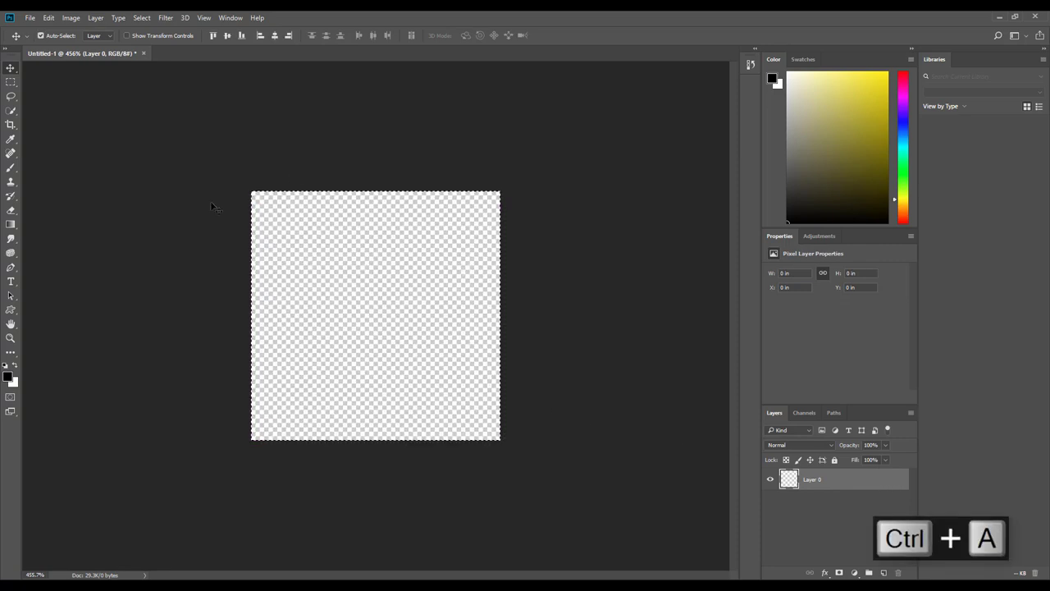
Draw a black hand custom shape about 68 px wide and 89 px high on the canvas
left_click(10, 310)
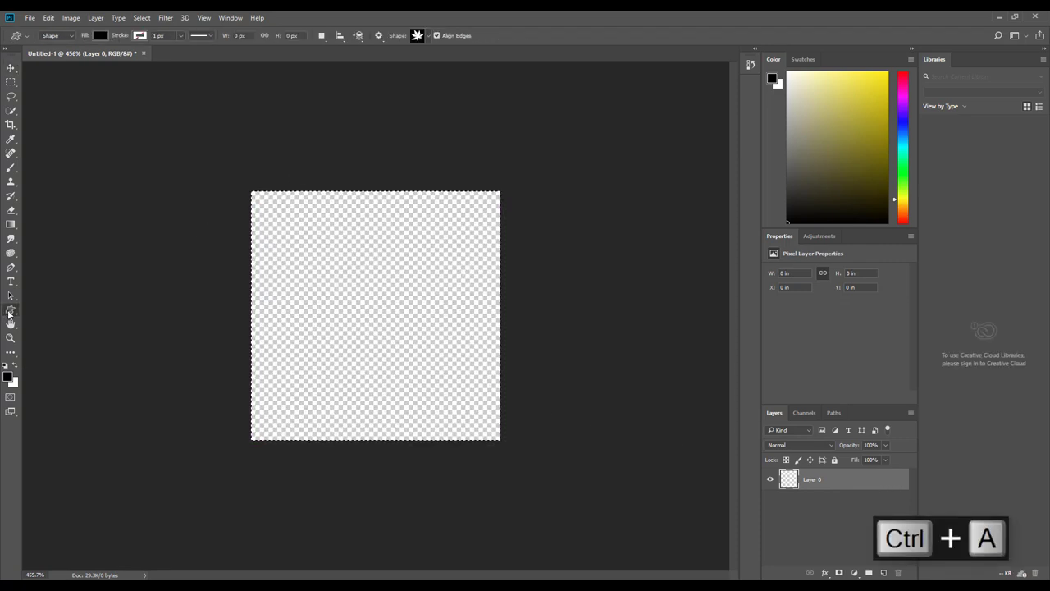
left_click(428, 36)
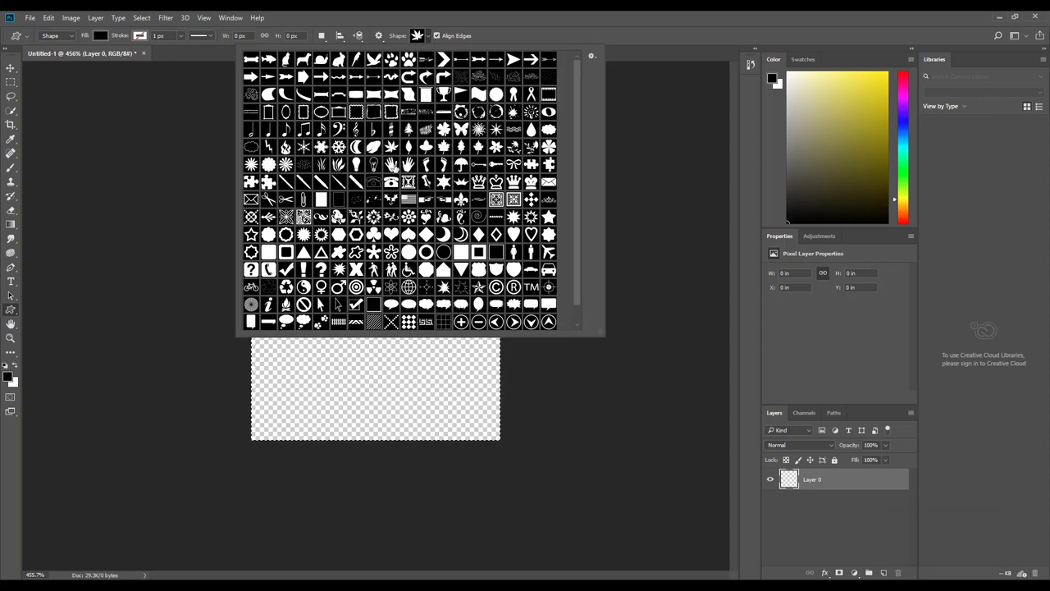
left_click(391, 164)
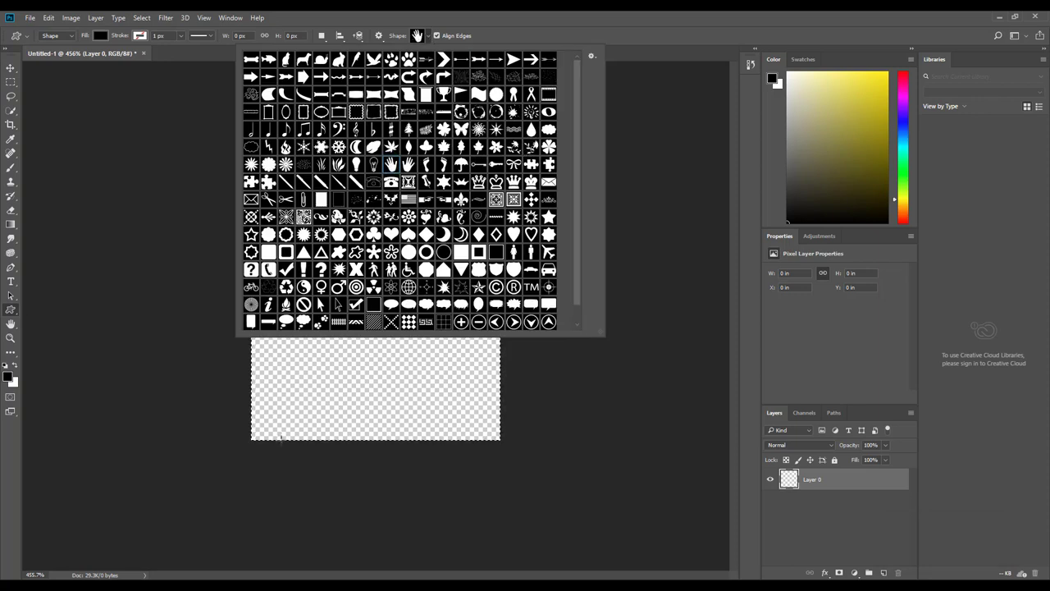
left_click_drag(278, 418, 282, 422)
left_click_drag(442, 209, 442, 206)
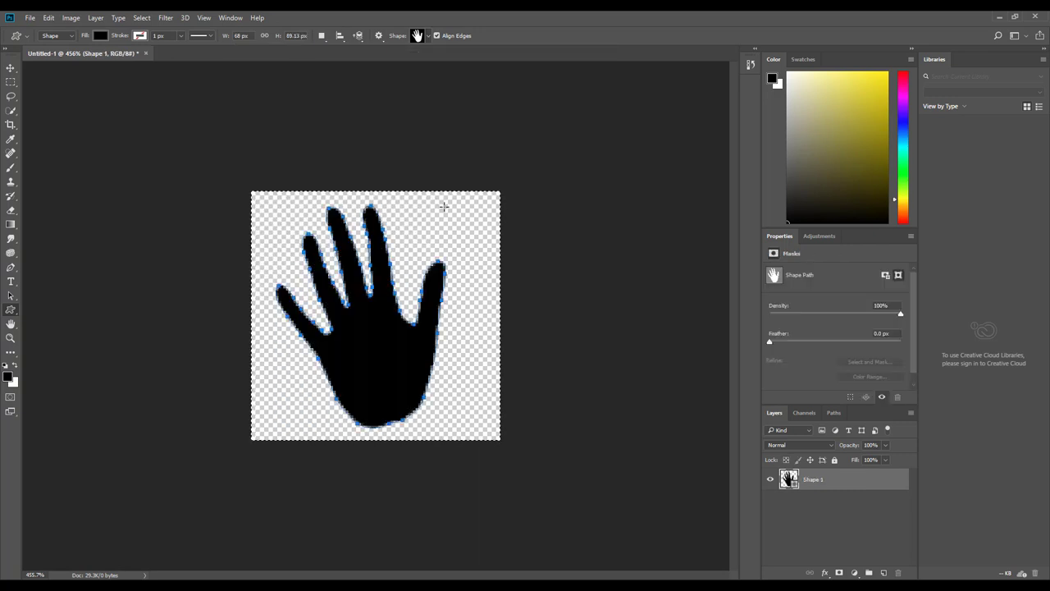
Duplicate the hand shape layer and offset the copy slightly to the right of the original
left_click(10, 68)
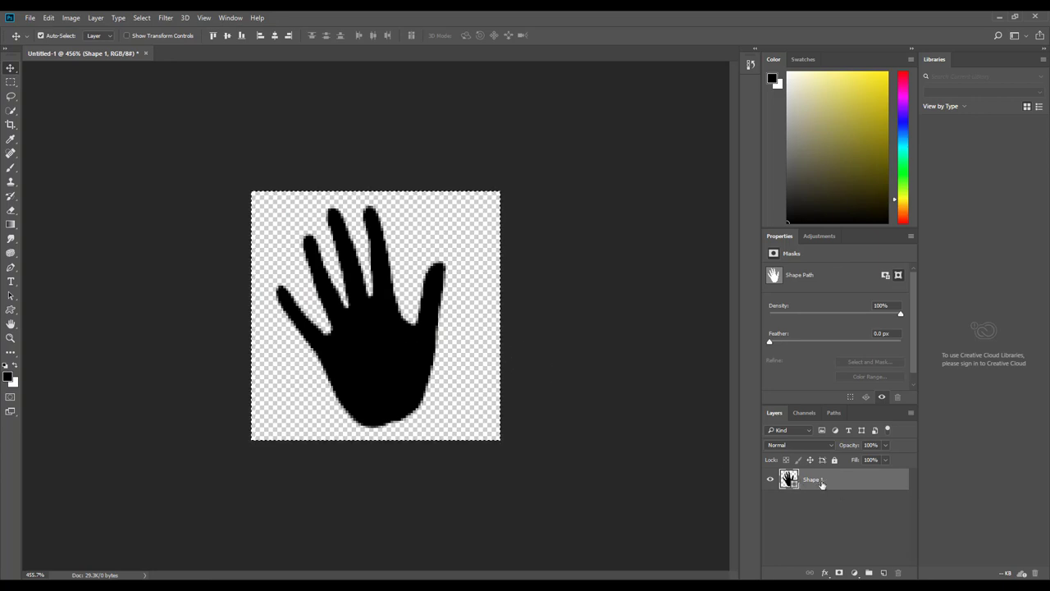
key("ctrl+v")
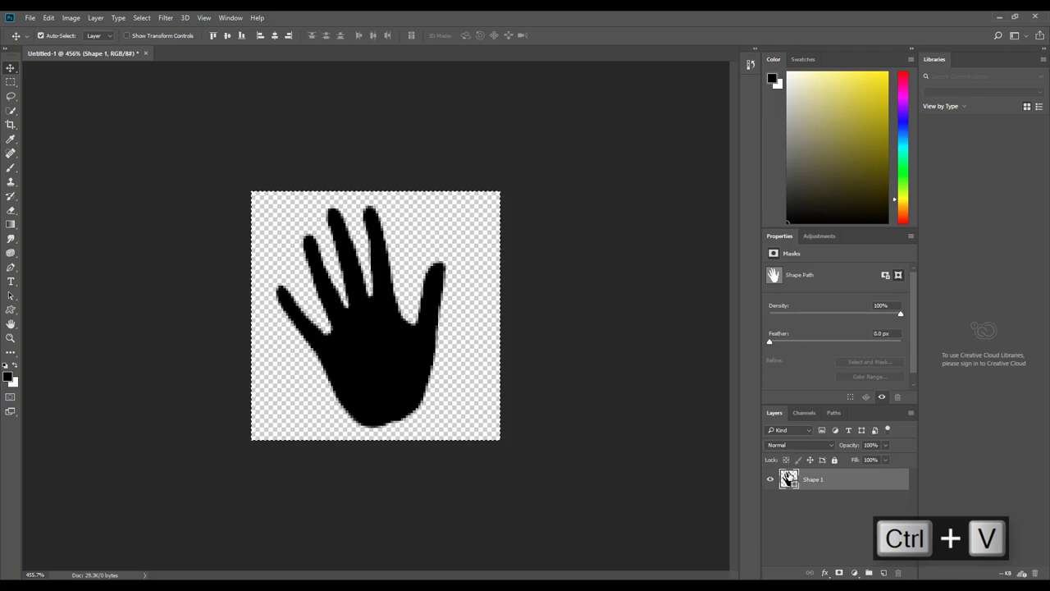
right_click(787, 478)
left_click(792, 482)
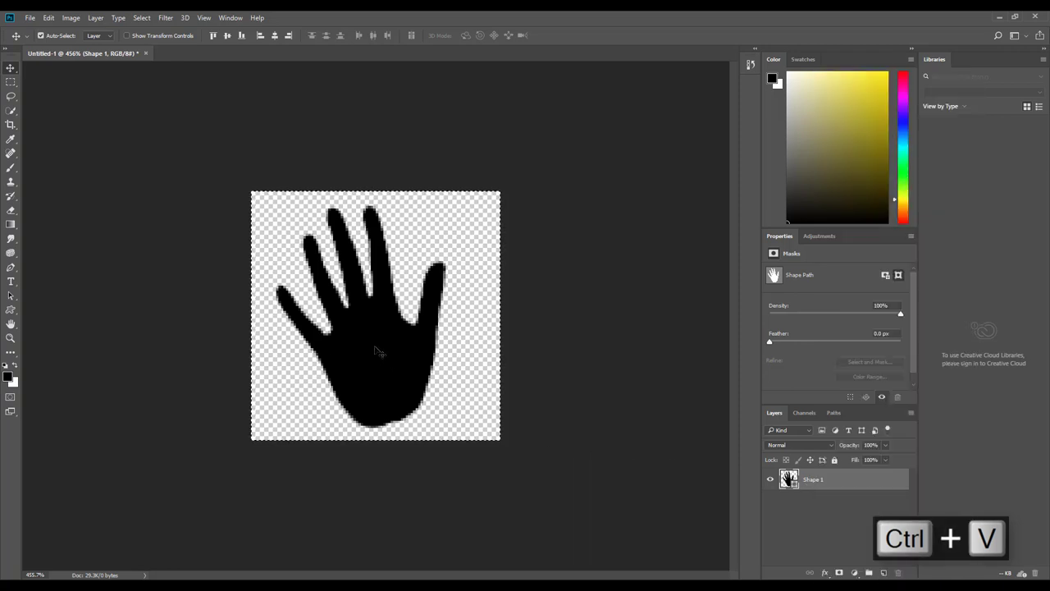
left_click_drag(353, 306, 462, 334)
Set the hand copy's opacity to 62% and shift it slightly closer to the original hand
left_click(885, 445)
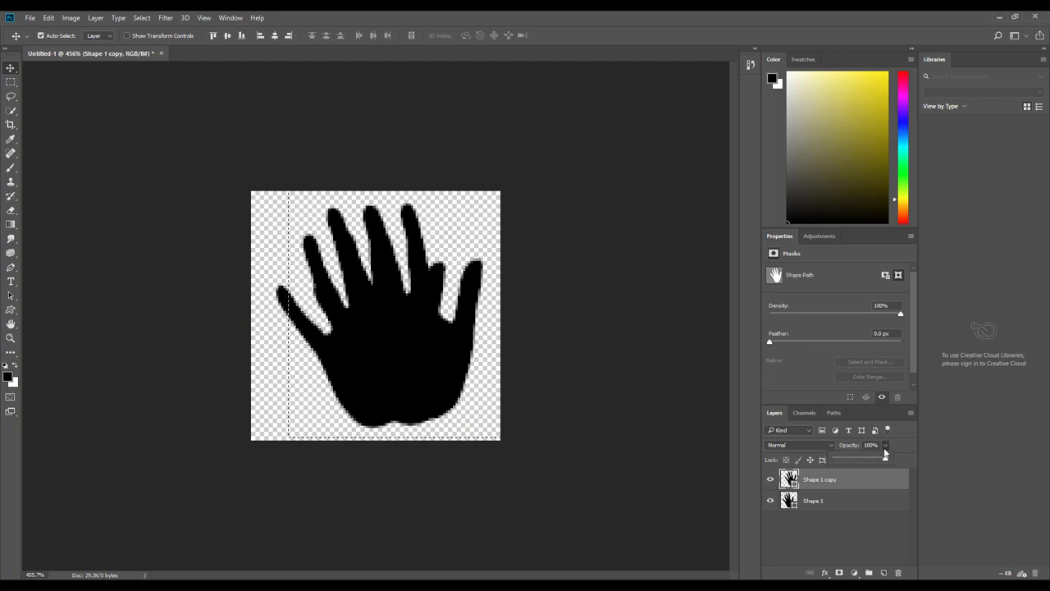
left_click_drag(862, 459, 866, 459)
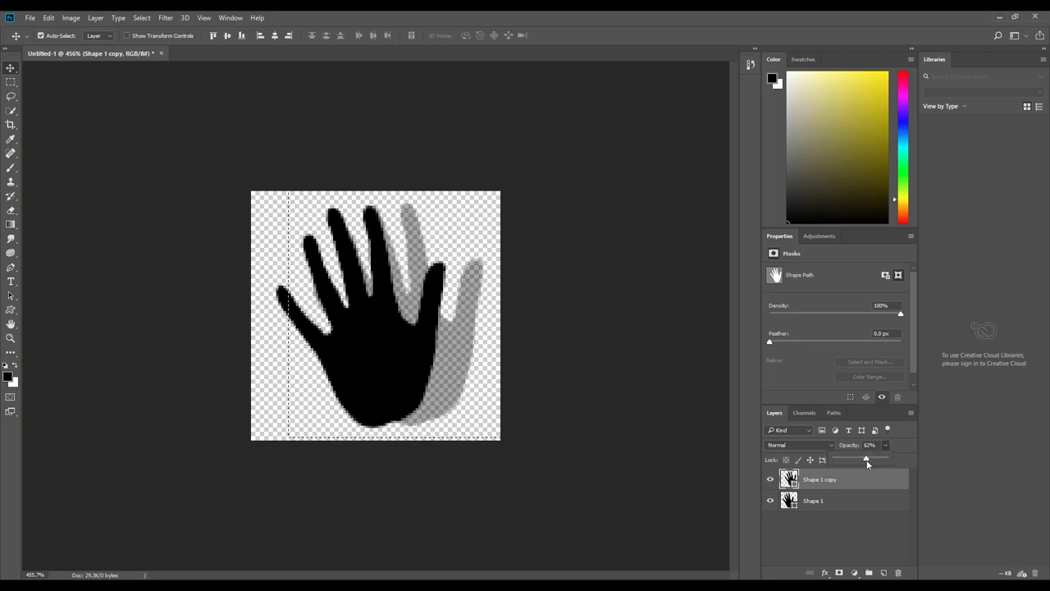
mouse_move(466, 352)
left_mouse_down()
mouse_move(458, 371)
mouse_move(447, 361)
left_mouse_up()
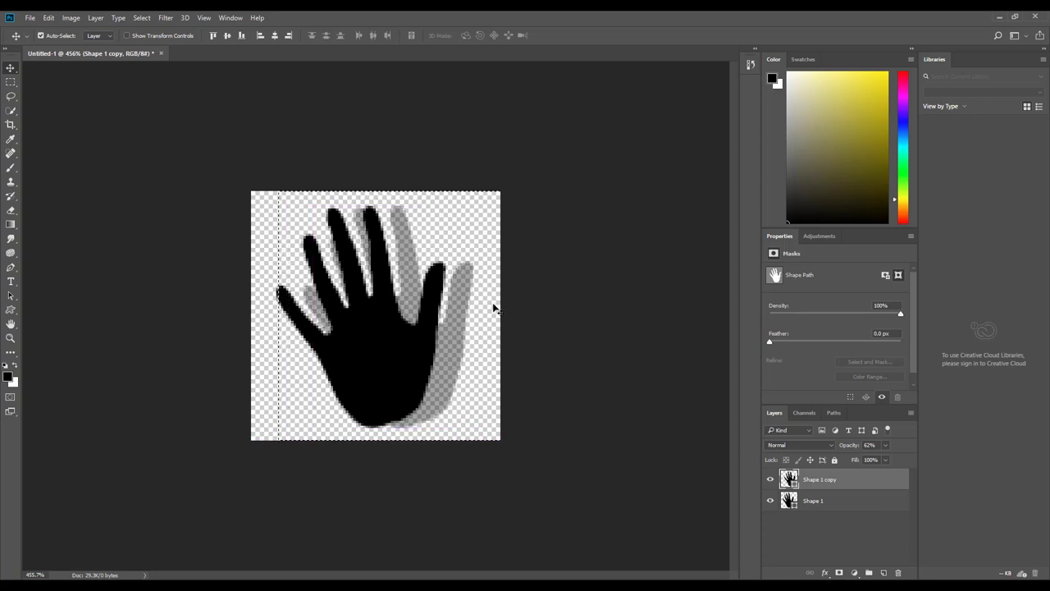
Save the image to the Desktop as handtexture.psd with Maximize Compatibility enabled
left_click(29, 17)
left_click(70, 138)
left_click(49, 74)
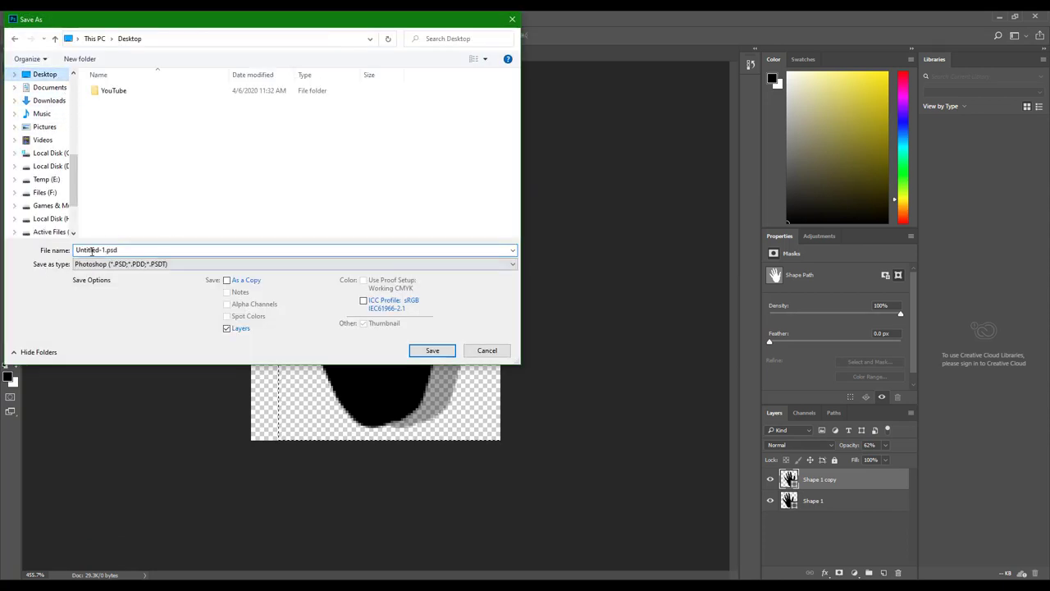
left_click_drag(105, 250, 4, 252)
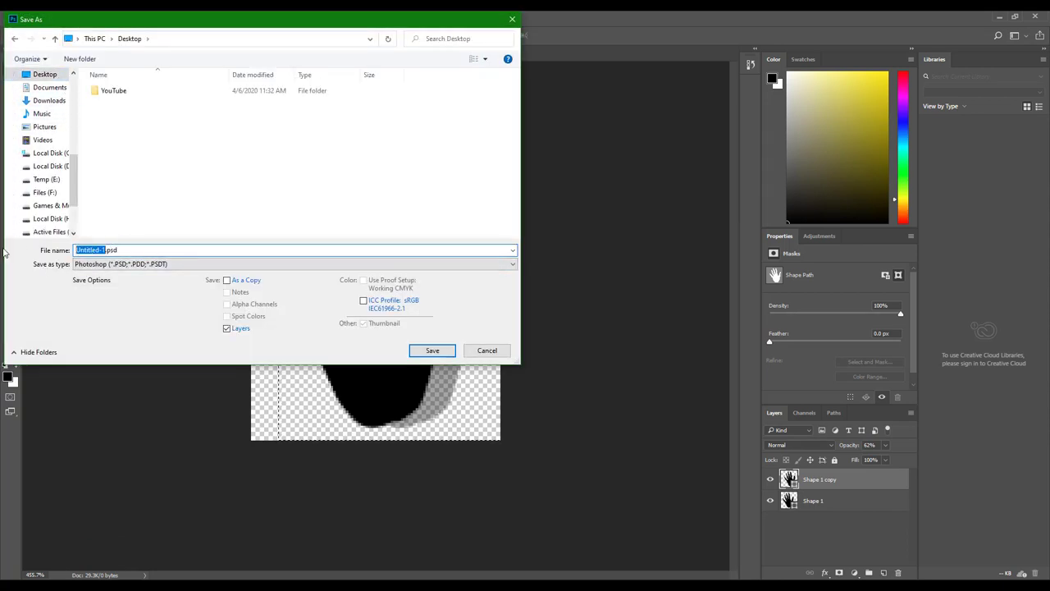
type("hand")
type("test")
key("Return")
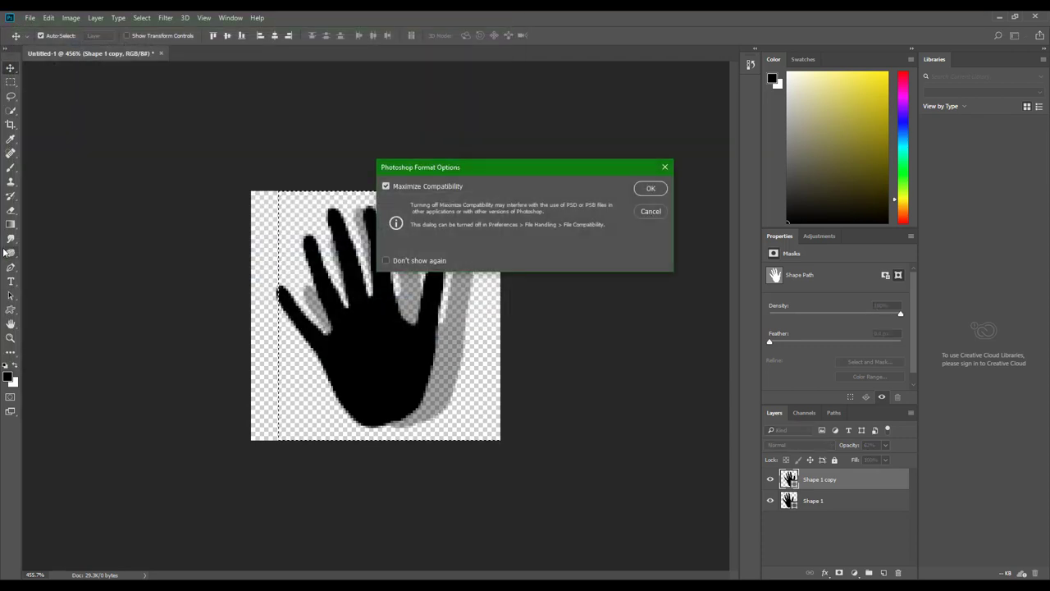
left_click(648, 189)
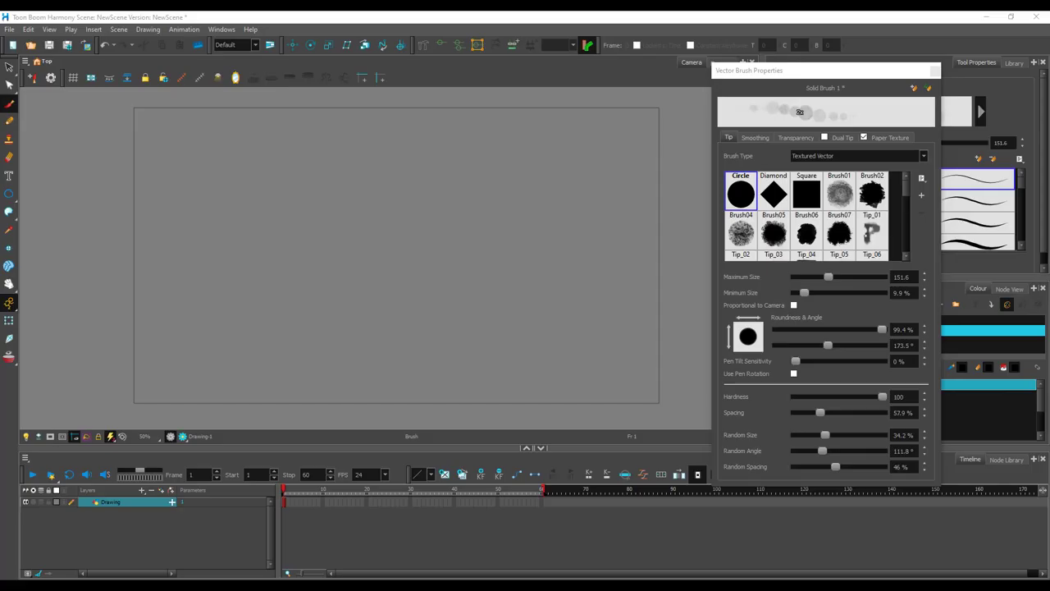
In Toon Boom Harmony, add handtexture.psd from the Desktop as a new brush tip
left_click(921, 195)
left_click_drag(897, 92, 535, 139)
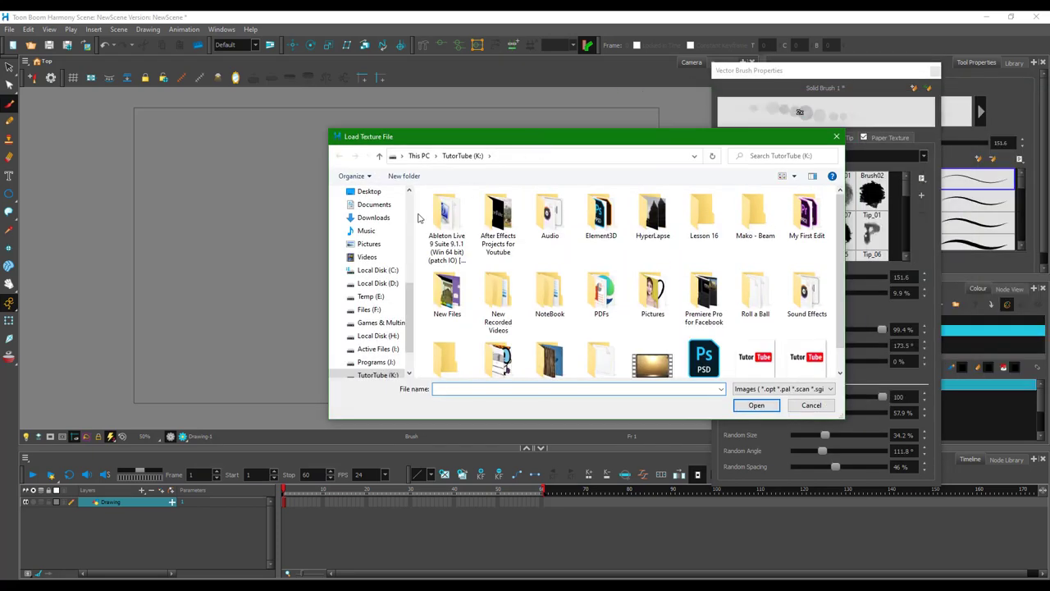
left_click(365, 191)
left_click(470, 221)
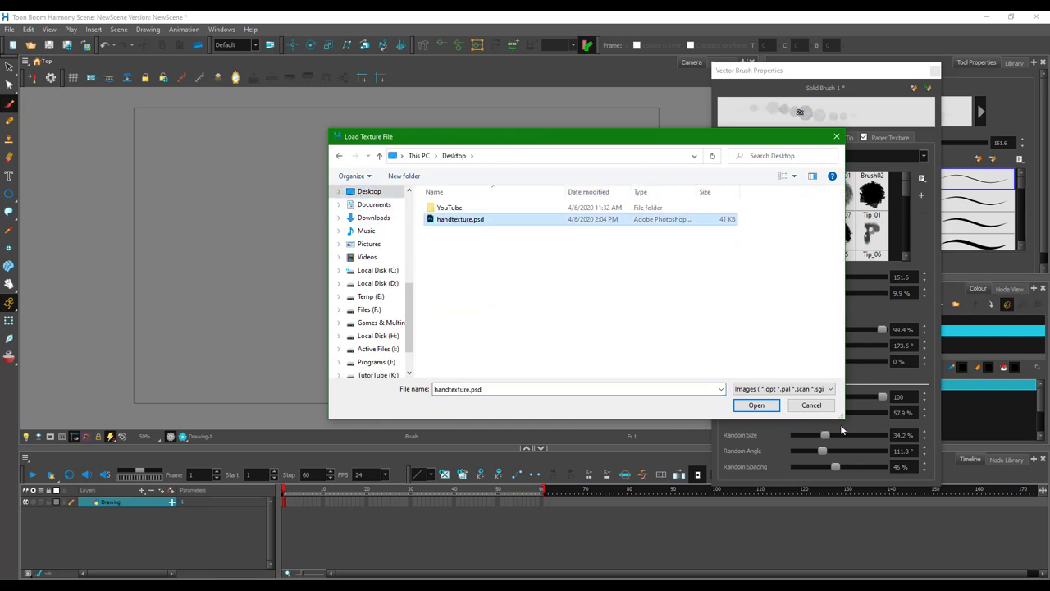
left_click(768, 406)
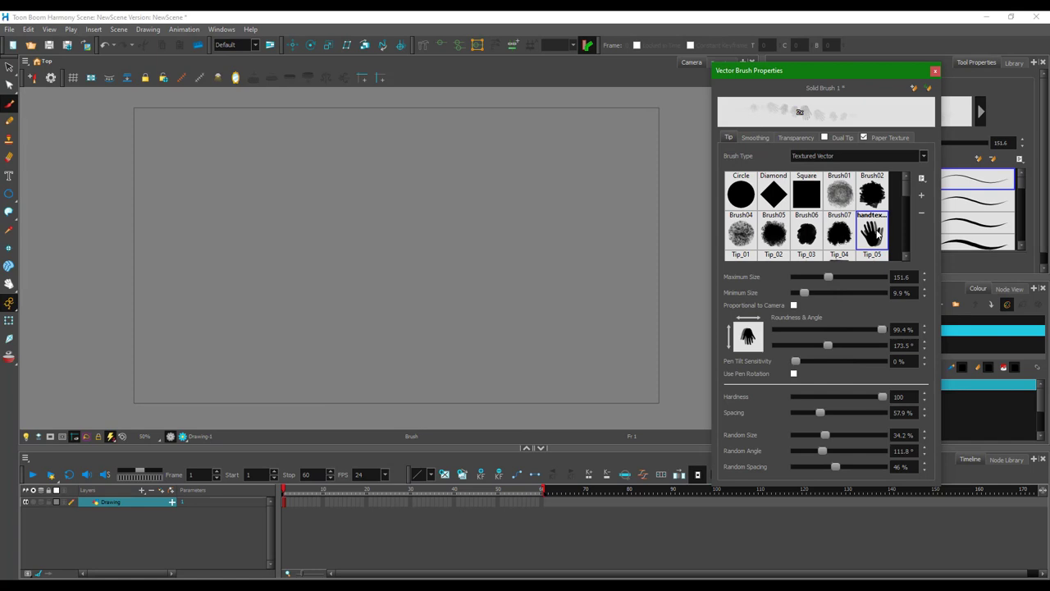
Paint two curved test strokes in the camera view with the hand-textured brush tip
mouse_move(315, 183)
left_mouse_down()
mouse_move(268, 212)
mouse_move(238, 268)
mouse_move(245, 301)
mouse_move(309, 326)
left_mouse_up()
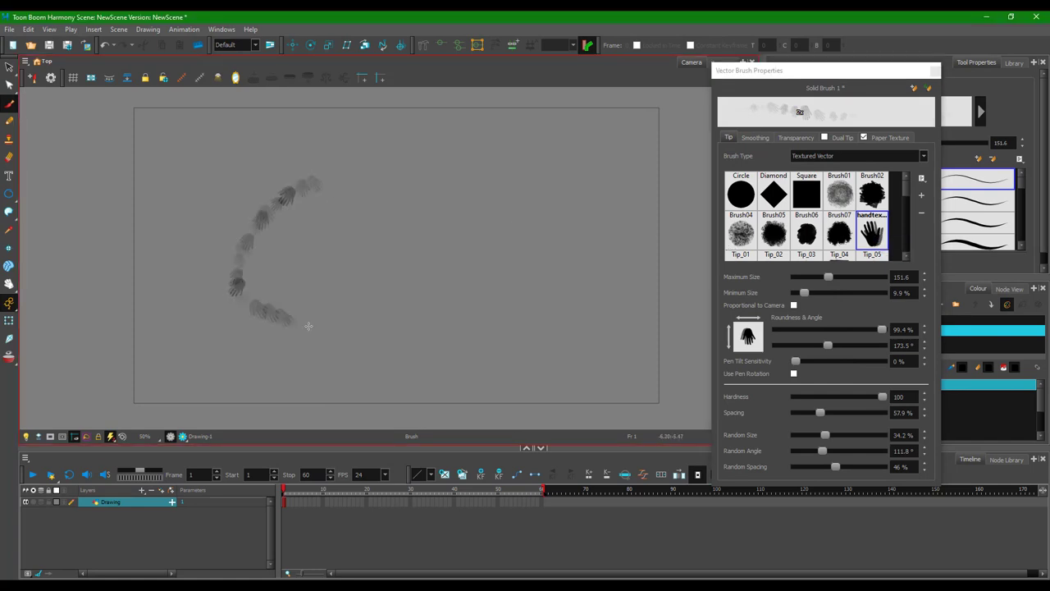
scroll(308, 326, "up", 8)
scroll(337, 290, "down", 7)
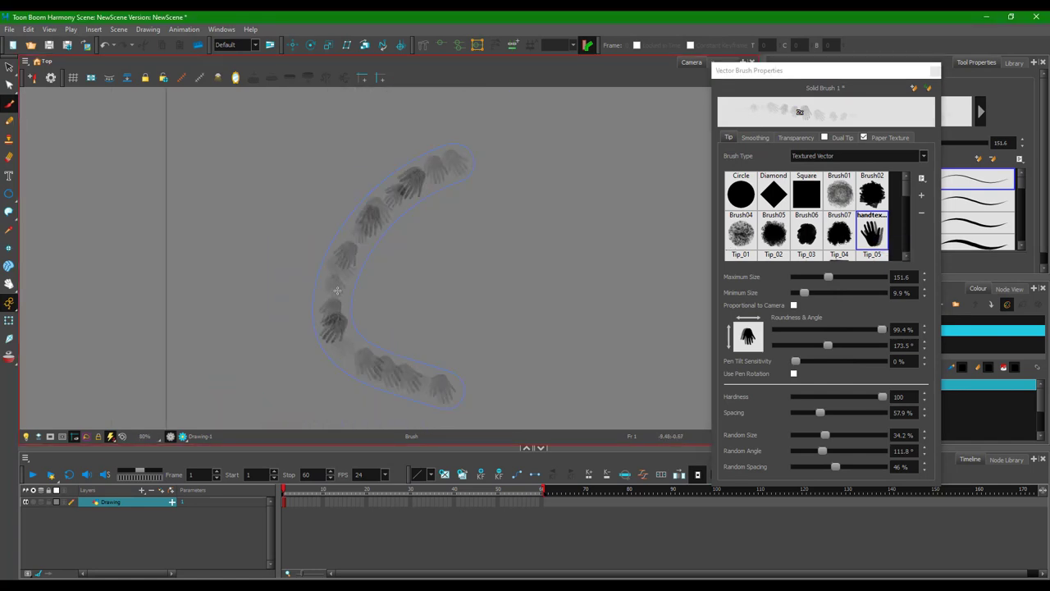
mouse_move(574, 169)
left_mouse_down()
mouse_move(527, 301)
mouse_move(567, 327)
left_mouse_up()
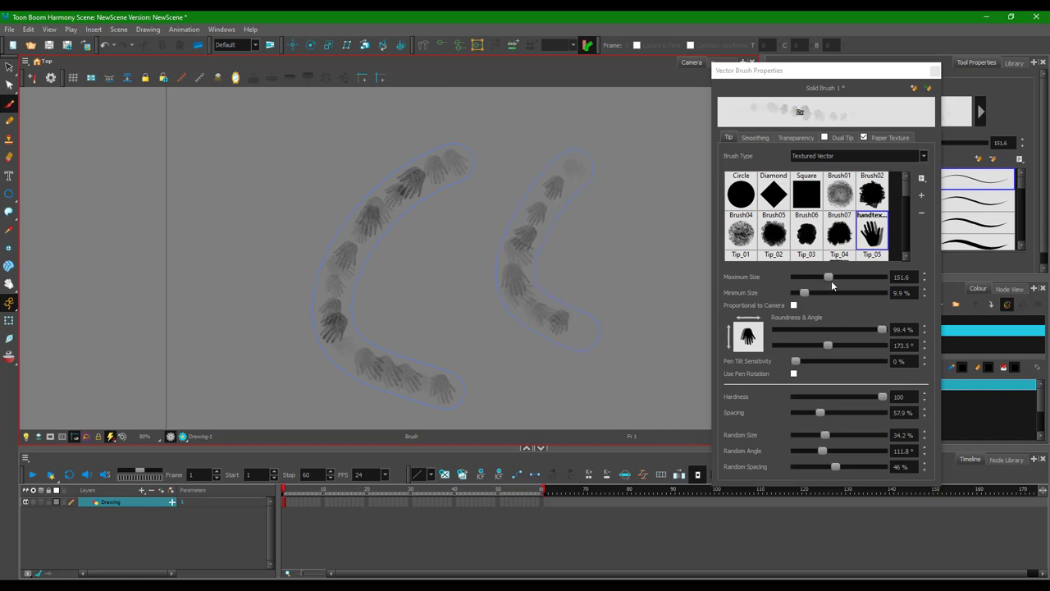
Set the brush's maximum size to 381.6 and paint larger hand-textured strokes across the drawing
left_click_drag(828, 277, 859, 277)
left_click_drag(650, 160, 639, 232)
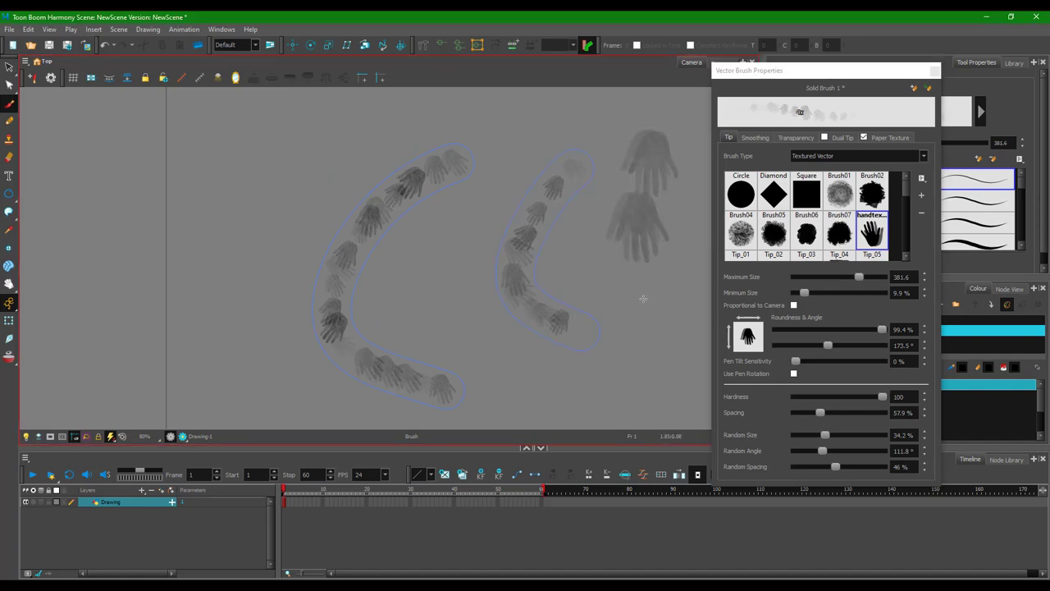
mouse_move(643, 299)
left_mouse_down()
mouse_move(636, 367)
mouse_move(556, 416)
mouse_move(472, 409)
mouse_move(384, 238)
mouse_move(443, 185)
mouse_move(548, 224)
mouse_move(705, 307)
mouse_move(582, 382)
mouse_move(400, 341)
mouse_move(423, 326)
left_mouse_up()
key("2")
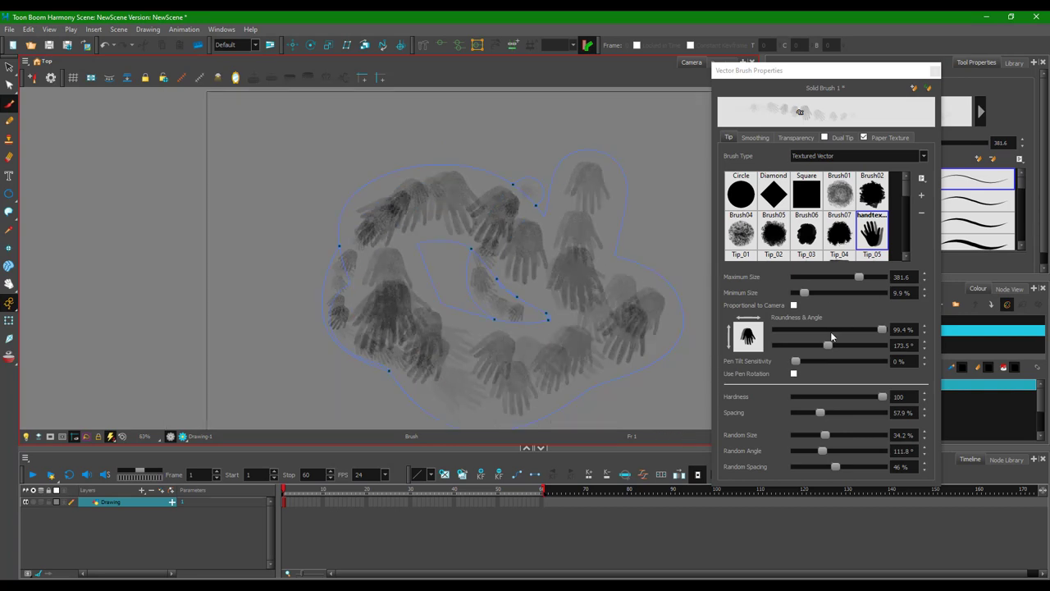
mouse_move(273, 164)
left_mouse_down()
mouse_move(235, 292)
mouse_move(258, 377)
left_mouse_up()
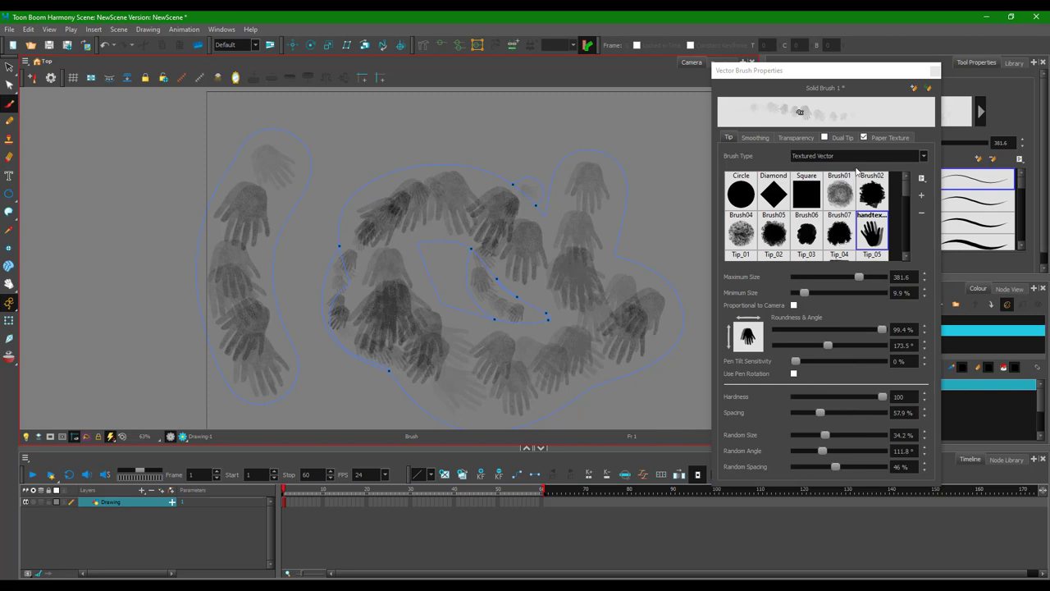
Switch the brush type to Solid Vector and back to Textured Vector
left_click(890, 157)
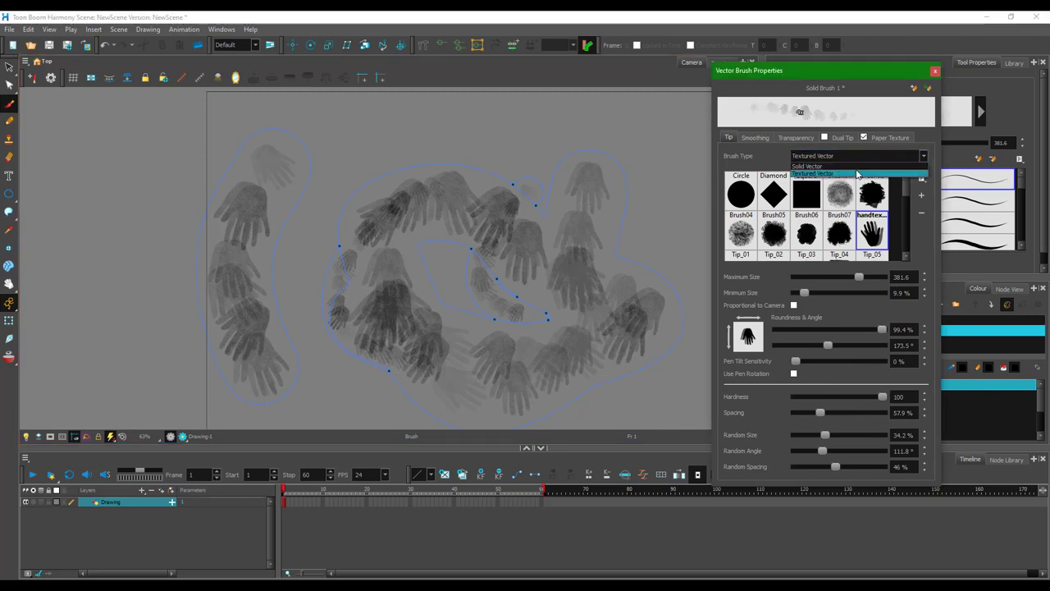
left_click(821, 165)
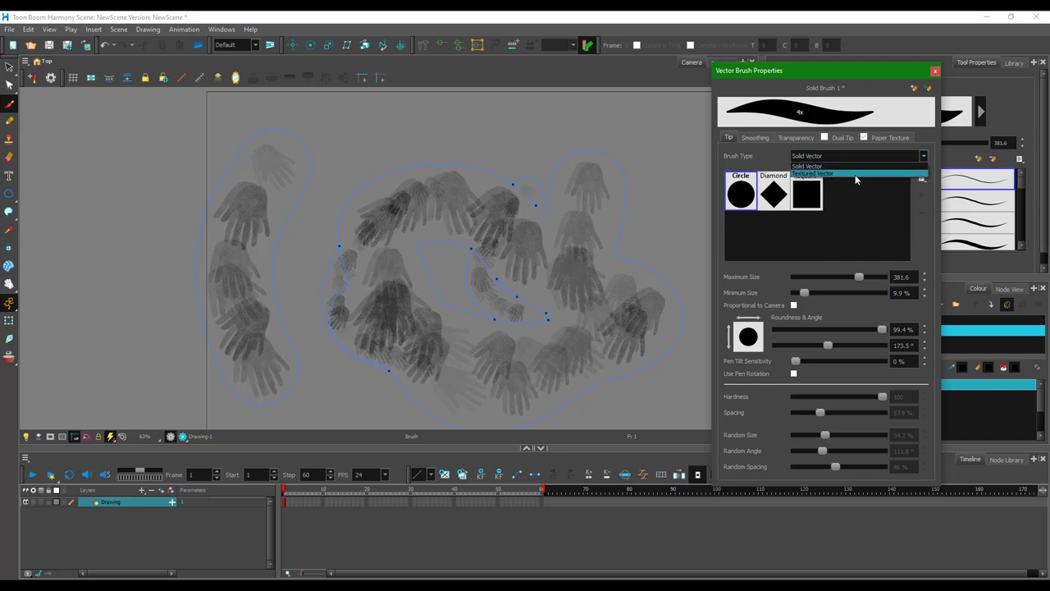
scroll(810, 161, "down", 1)
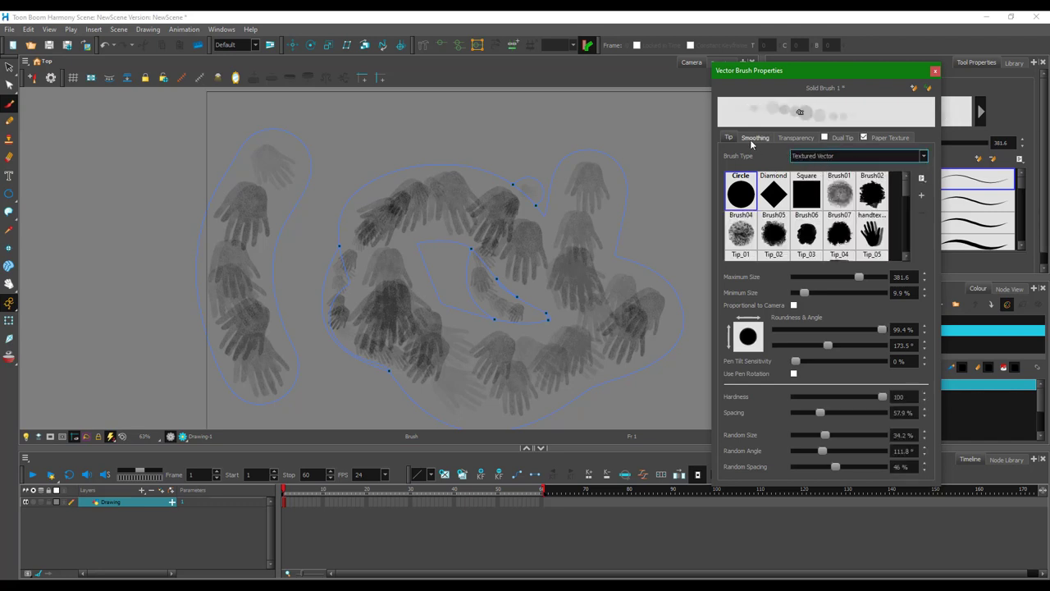
Enable the brush's dual tip and add handtexture.psd from the Desktop as its second tip
left_click(751, 139)
left_click(797, 140)
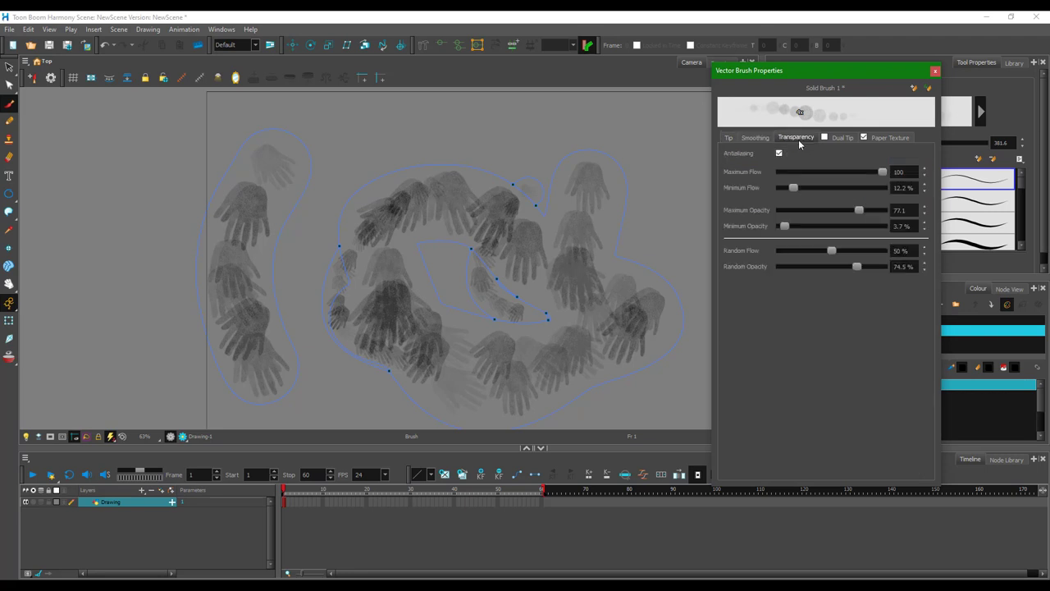
left_click(833, 138)
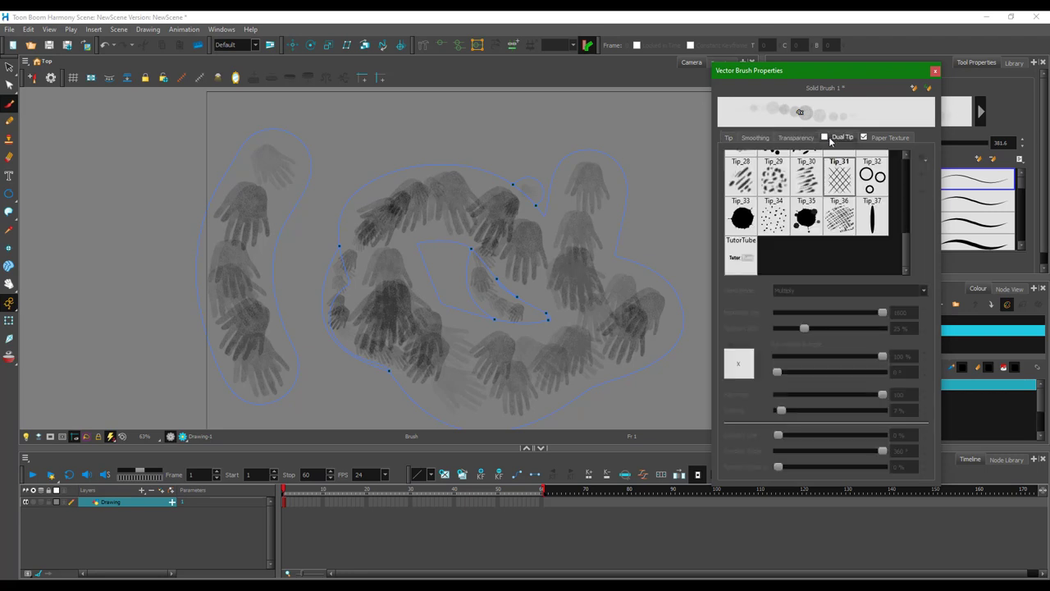
left_click(825, 138)
scroll(827, 176, "up", 3)
scroll(860, 188, "up", 3)
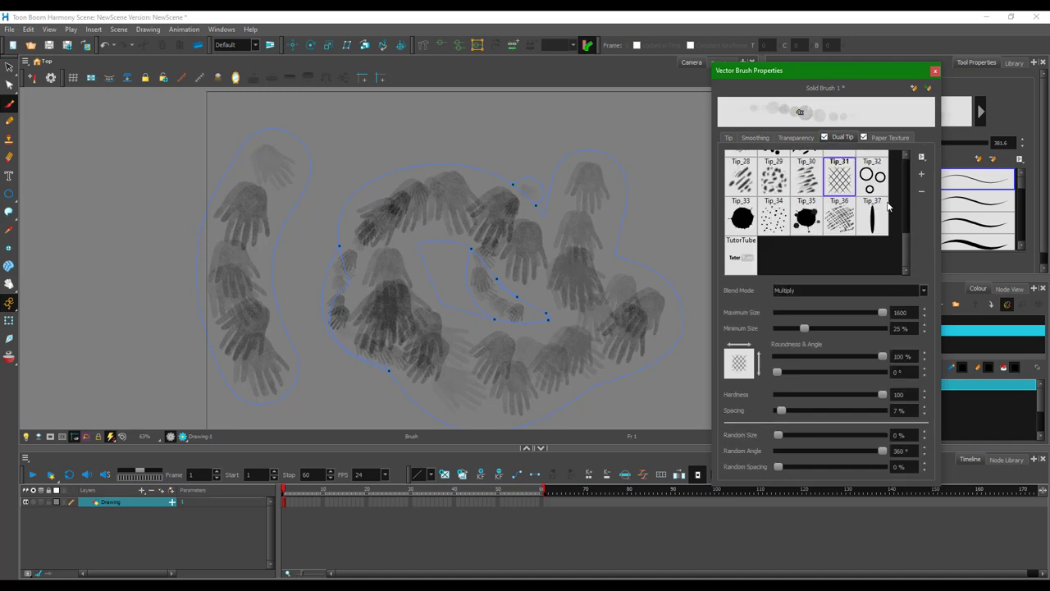
left_click(920, 175)
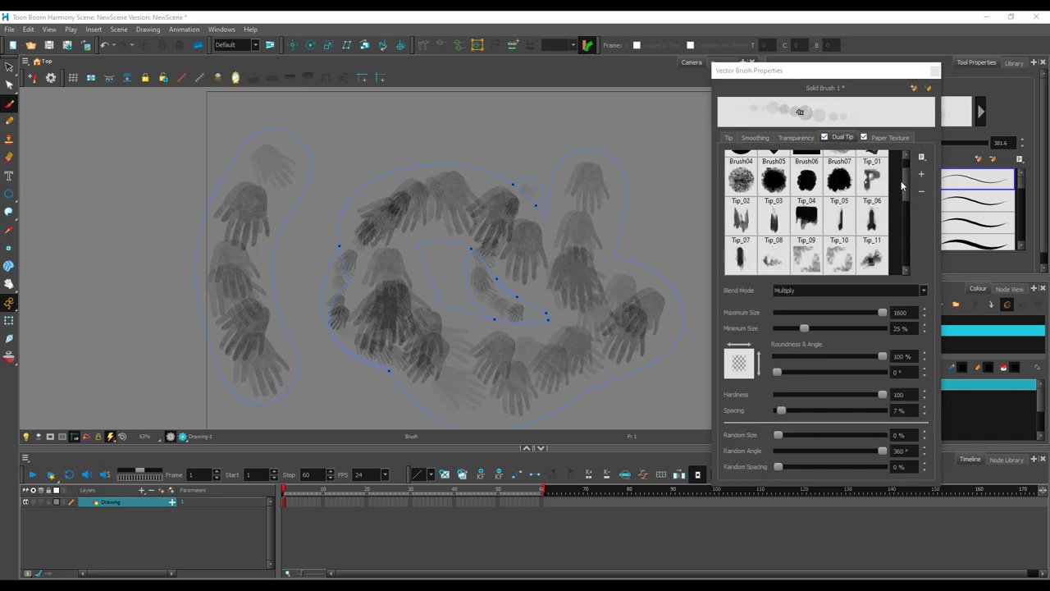
left_click(451, 219)
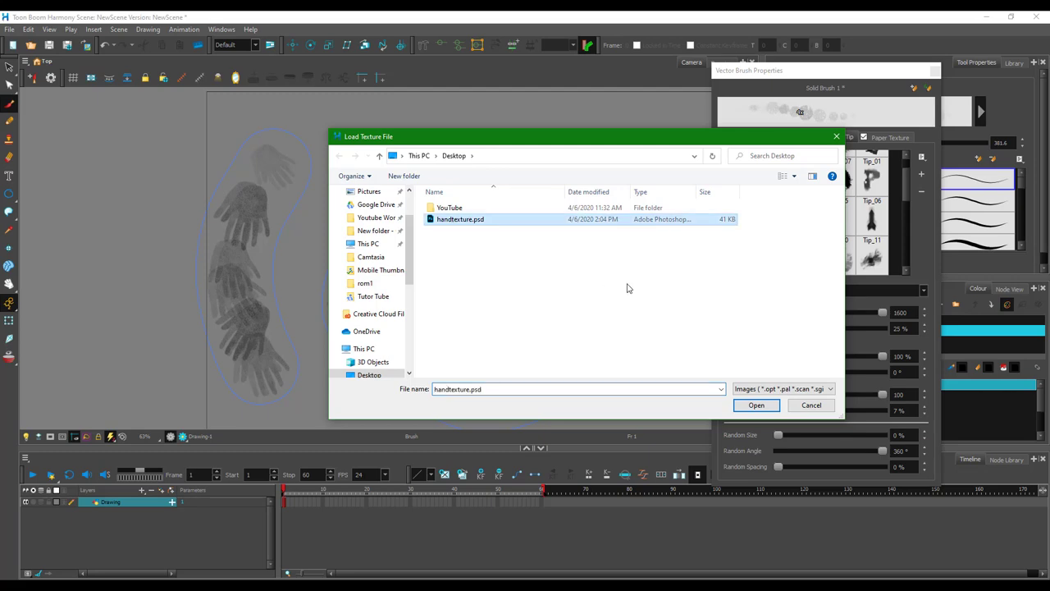
left_click(755, 405)
key("Return")
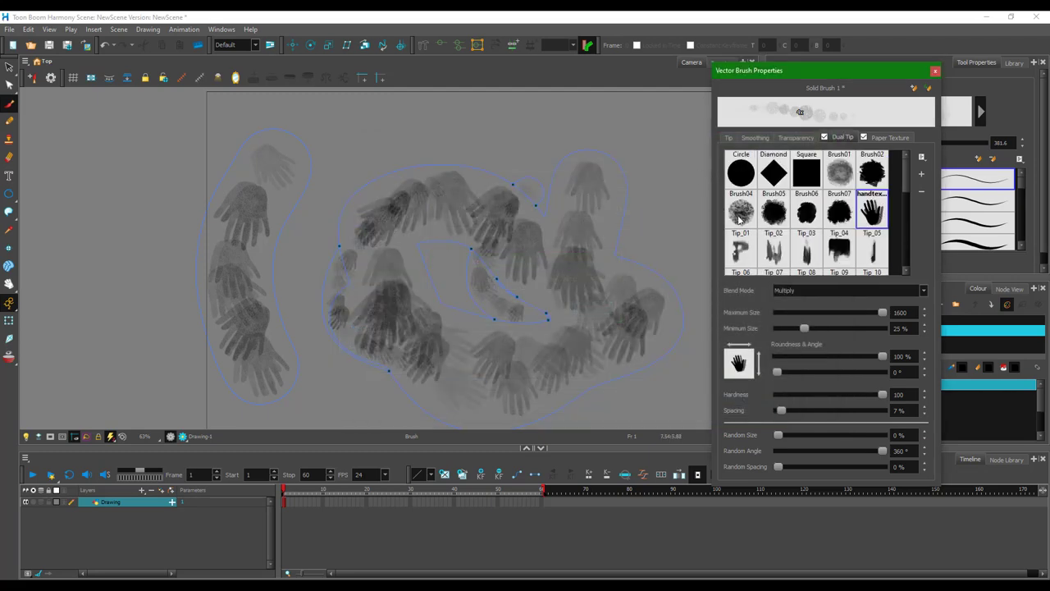
Paint two test strokes with the dual tip in Multiply mode and a vertical one beside the camera frame in Colour Dodge mode
left_click_drag(650, 139, 691, 281)
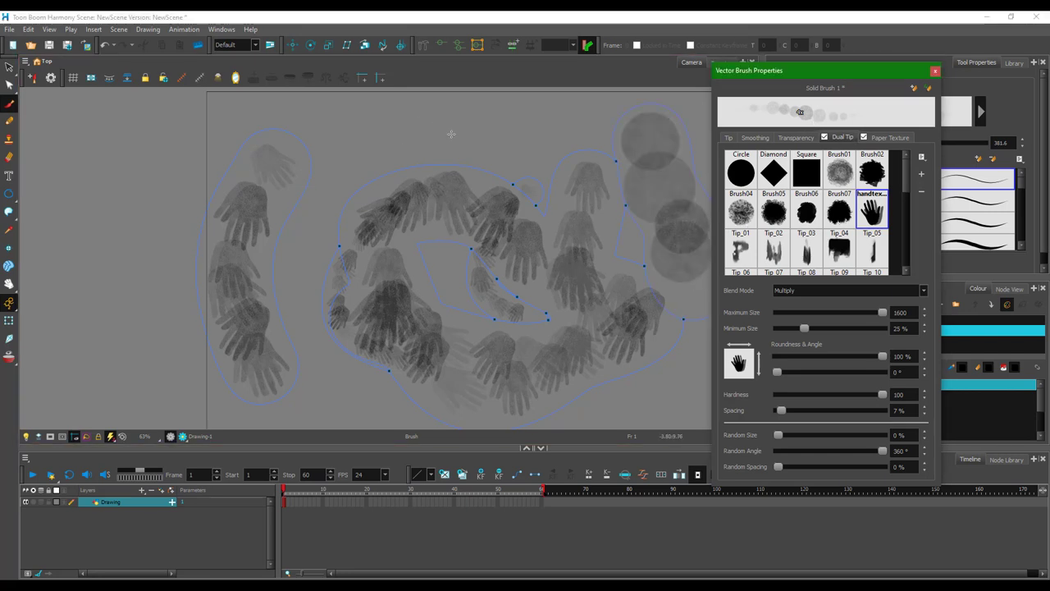
mouse_move(400, 133)
left_mouse_down()
mouse_move(300, 246)
mouse_move(299, 324)
left_mouse_up()
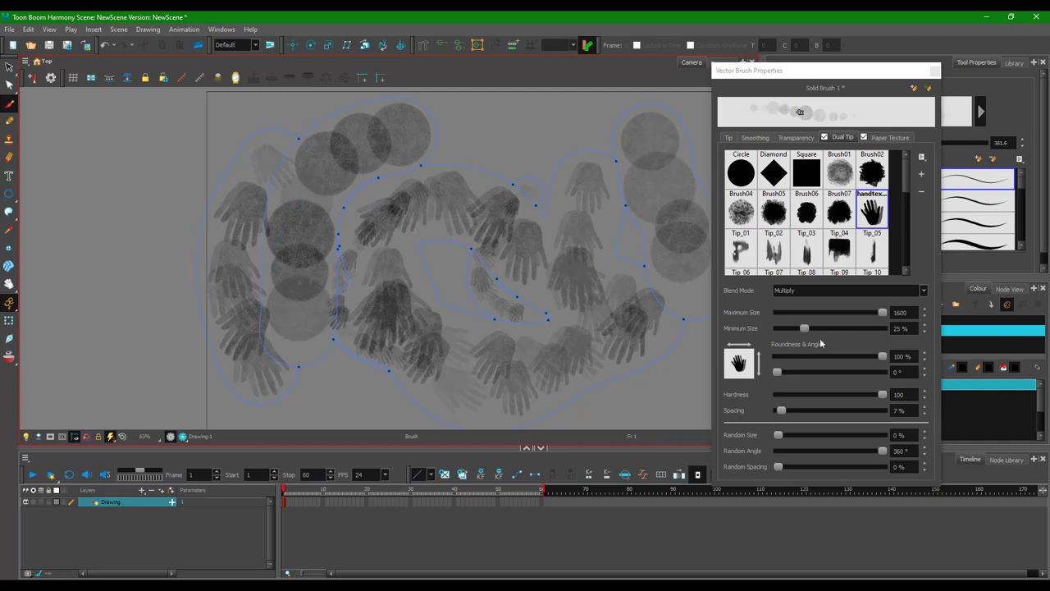
left_click(868, 289)
left_click(841, 305)
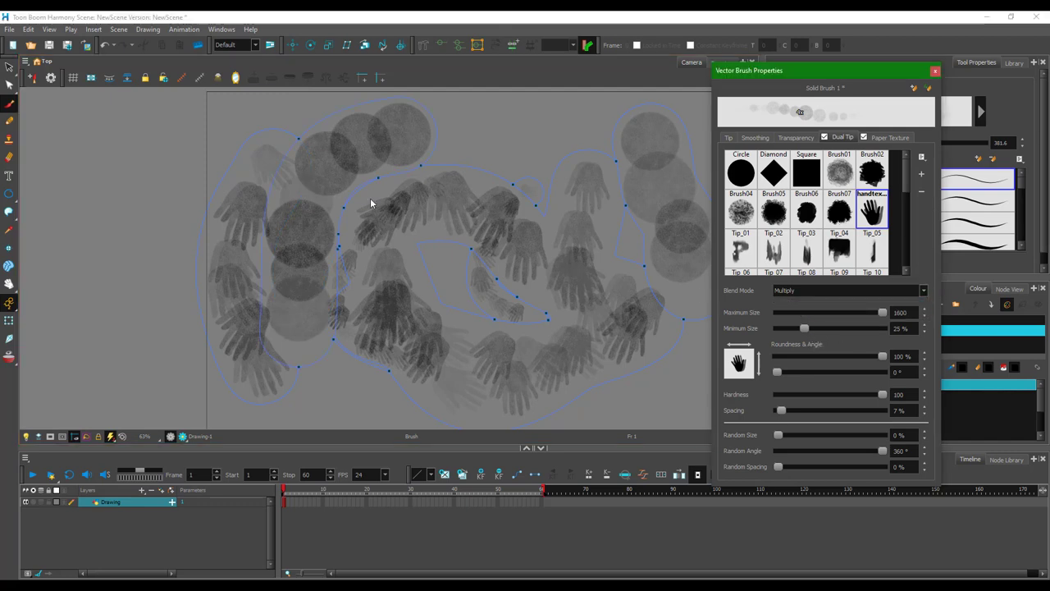
mouse_move(135, 135)
left_mouse_down()
mouse_move(151, 321)
mouse_move(171, 400)
left_mouse_up()
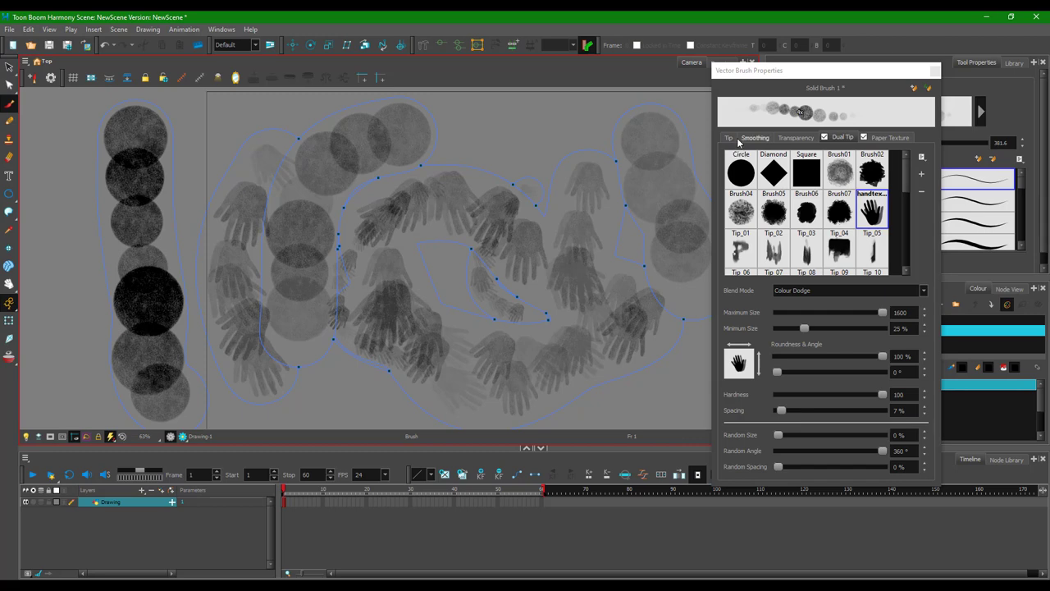
Choose the hand texture as the main brush tip and paint two strokes, one through the upper middle and one near the frame's lower-right corner
left_click(731, 139)
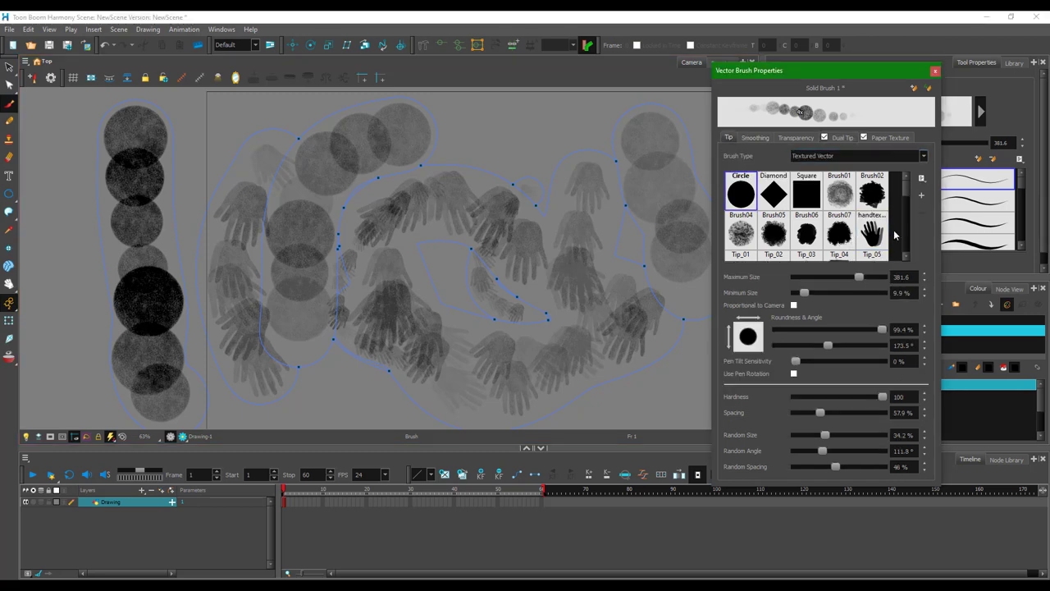
left_click(872, 233)
mouse_move(574, 98)
left_mouse_down()
mouse_move(510, 153)
mouse_move(447, 283)
left_mouse_up()
left_click_drag(684, 367, 595, 406)
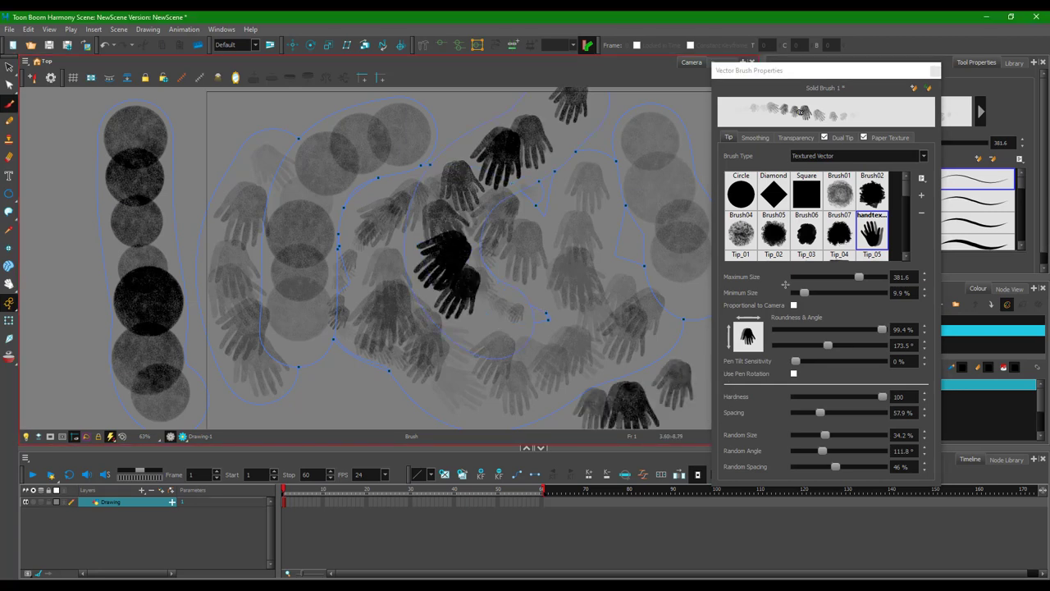
Choose Brush07 as the main tip and paint a short stroke near the frame's lower-left corner
left_click(837, 245)
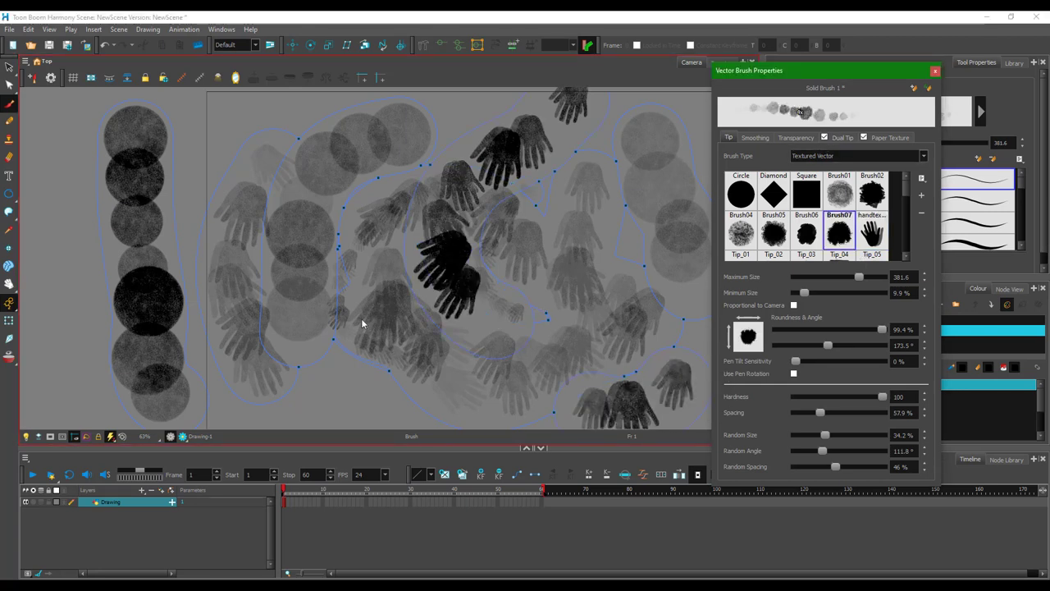
left_click_drag(276, 387, 380, 433)
scroll(369, 416, "up", 4)
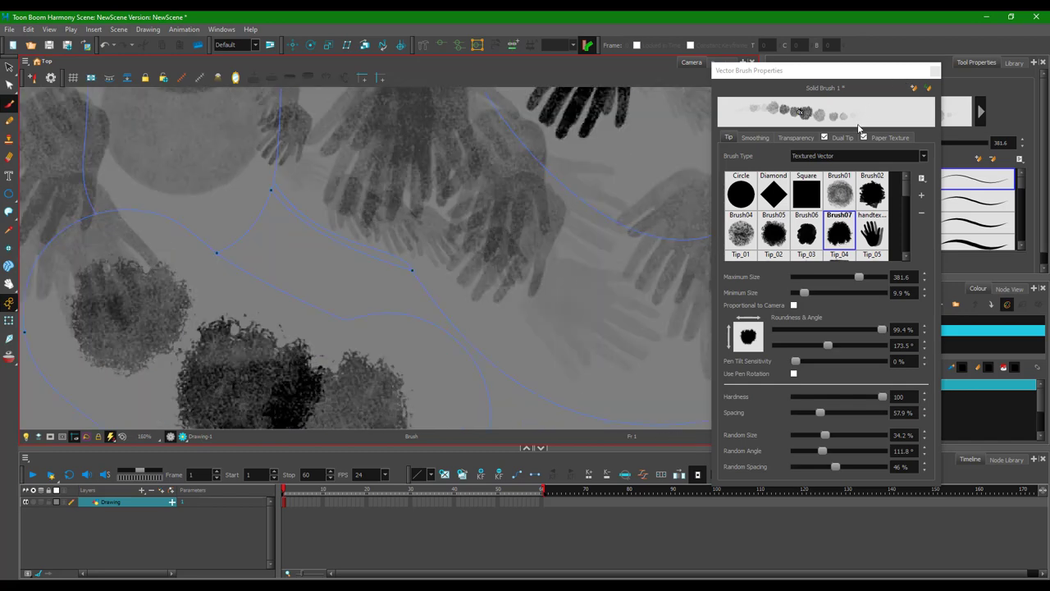
Set the dual tip's blend mode to Combine and paint a wide stroke below the camera frame
left_click(826, 140)
left_click(838, 137)
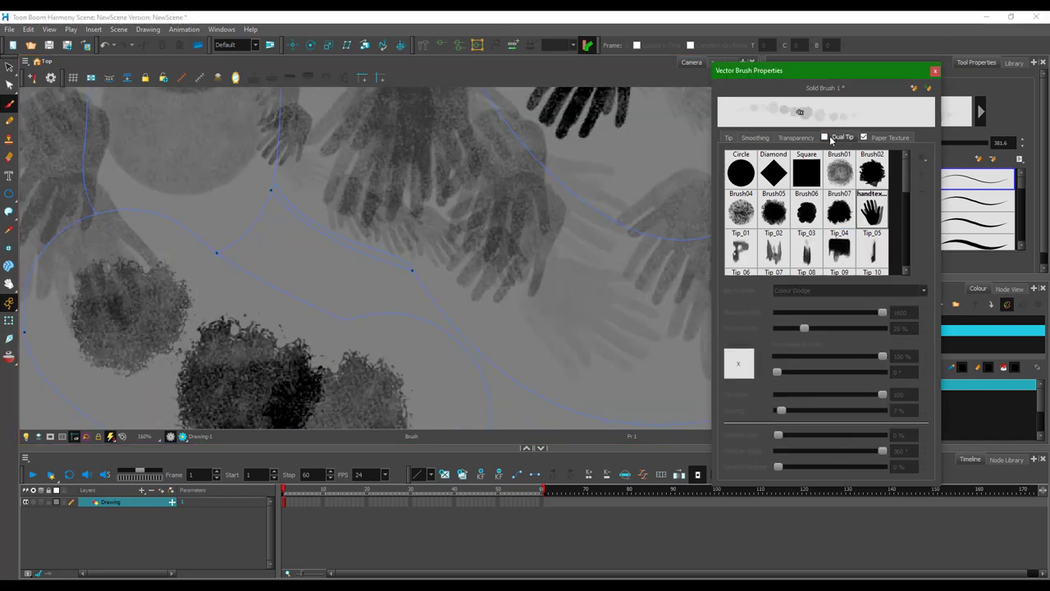
left_click(849, 290)
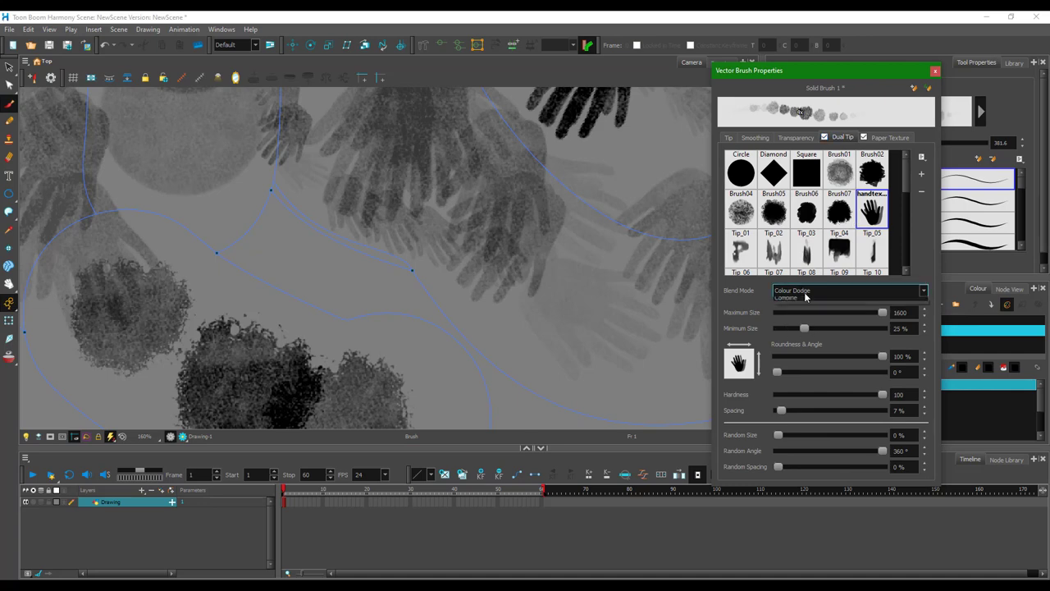
left_click(800, 320)
scroll(451, 331, "down", 1)
scroll(468, 322, "down", 4)
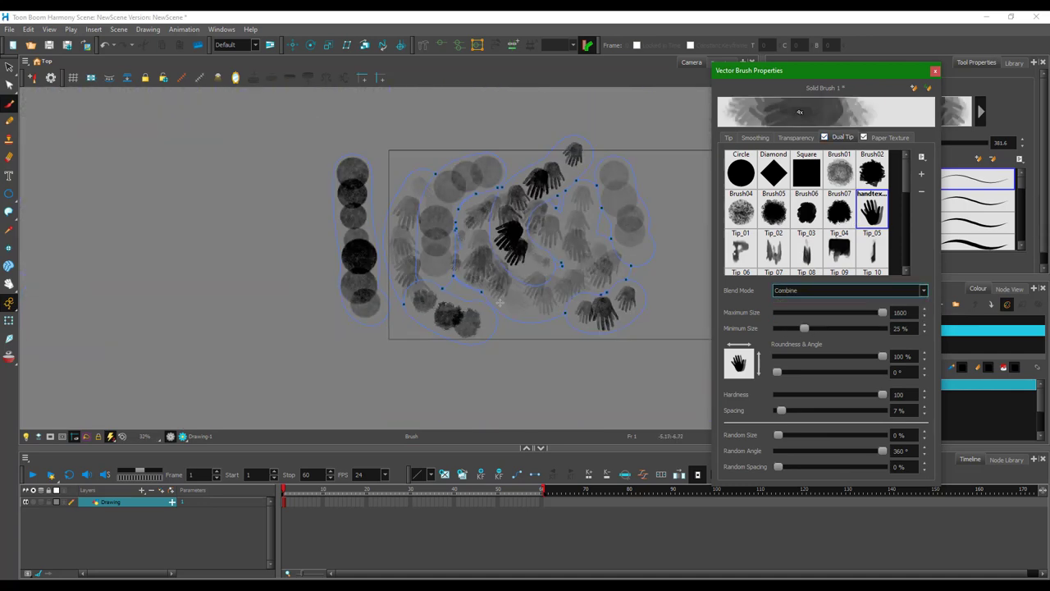
left_click_drag(328, 378, 475, 363)
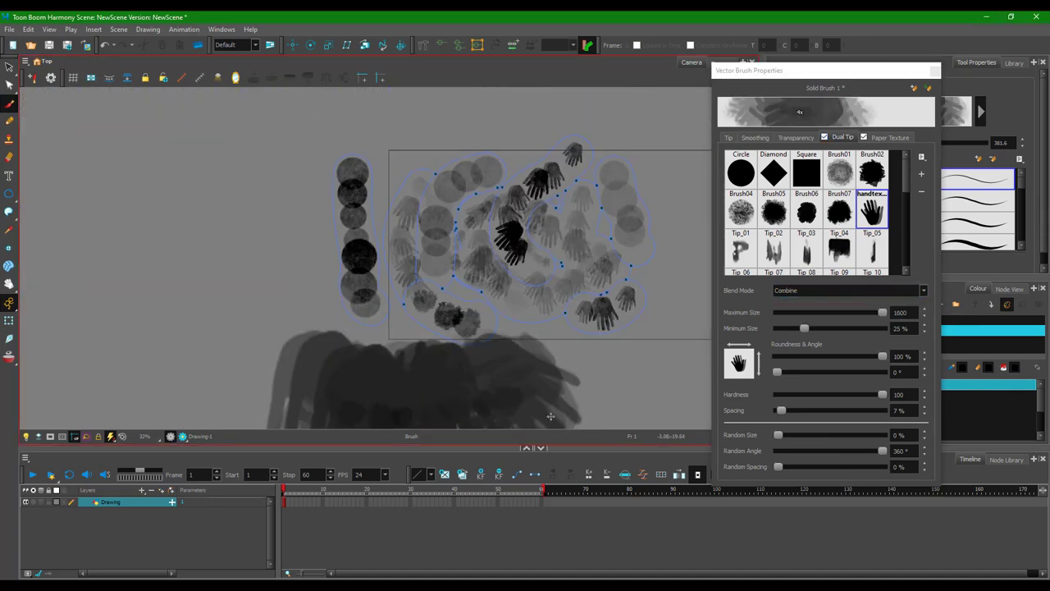
scroll(637, 296, "up", 2)
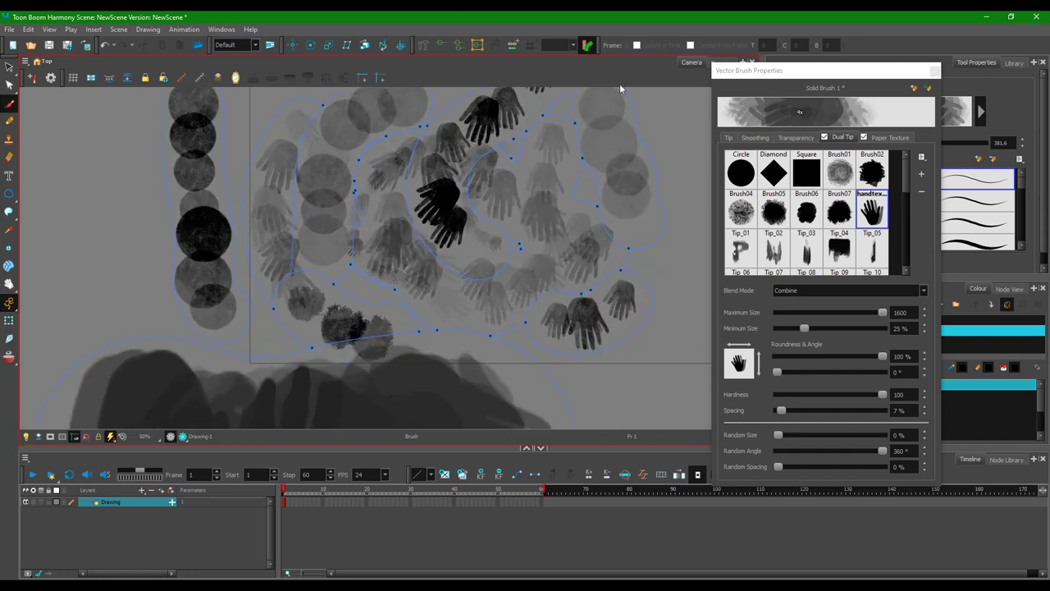
Add handtexture.psd from the Desktop as the brush's paper texture
left_click(885, 137)
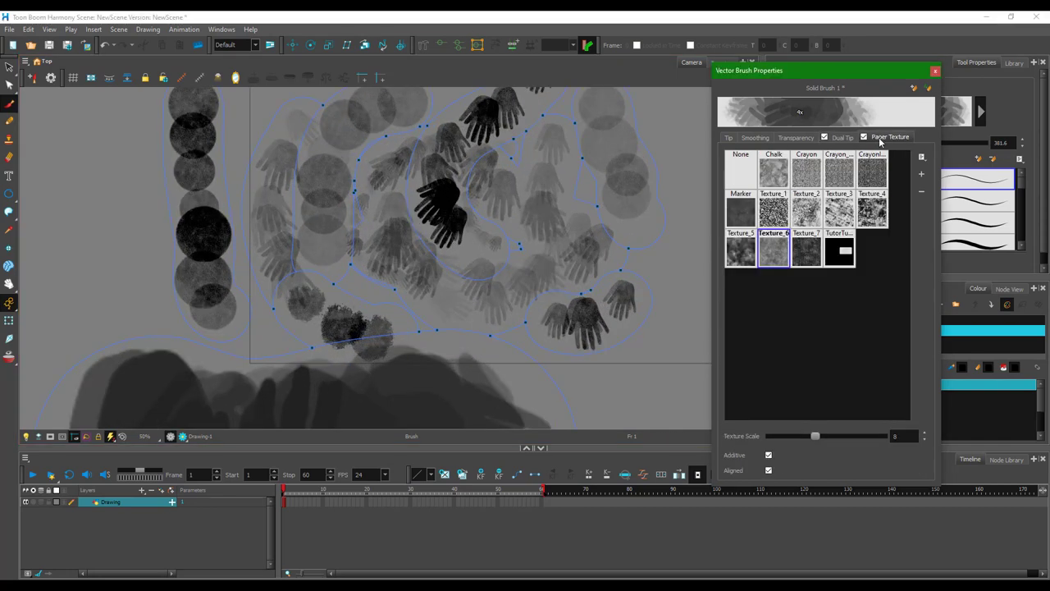
left_click(921, 174)
left_click(476, 222)
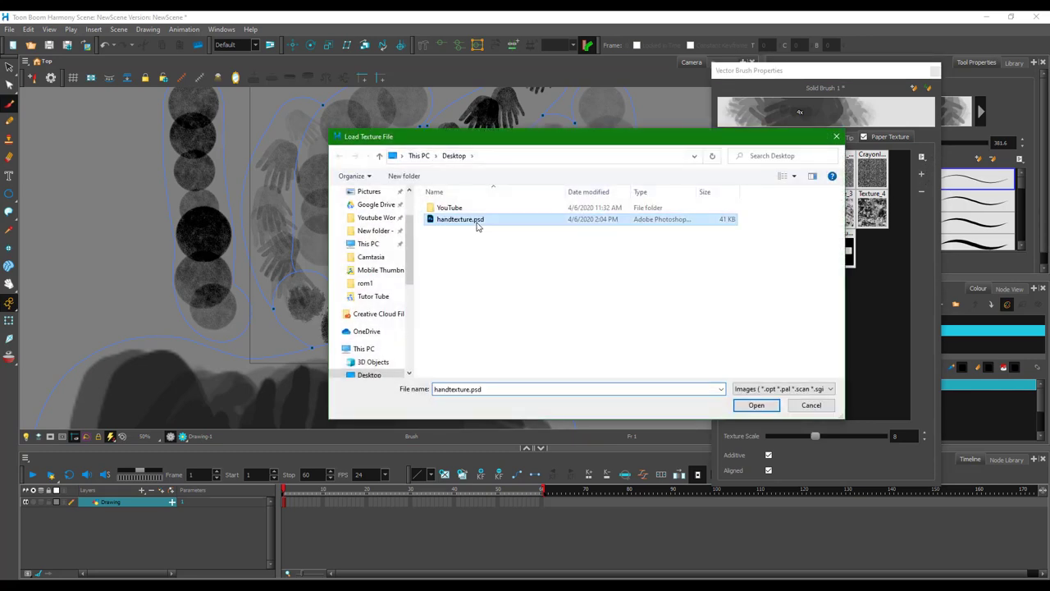
left_click(758, 408)
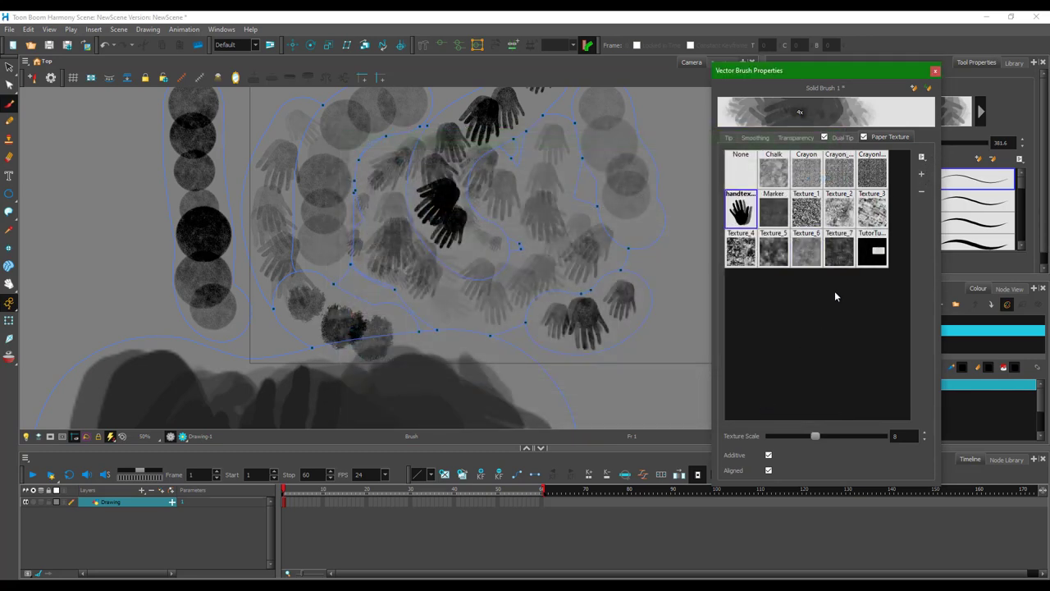
Select all the test strokes in the drawing and delete them
left_click(9, 85)
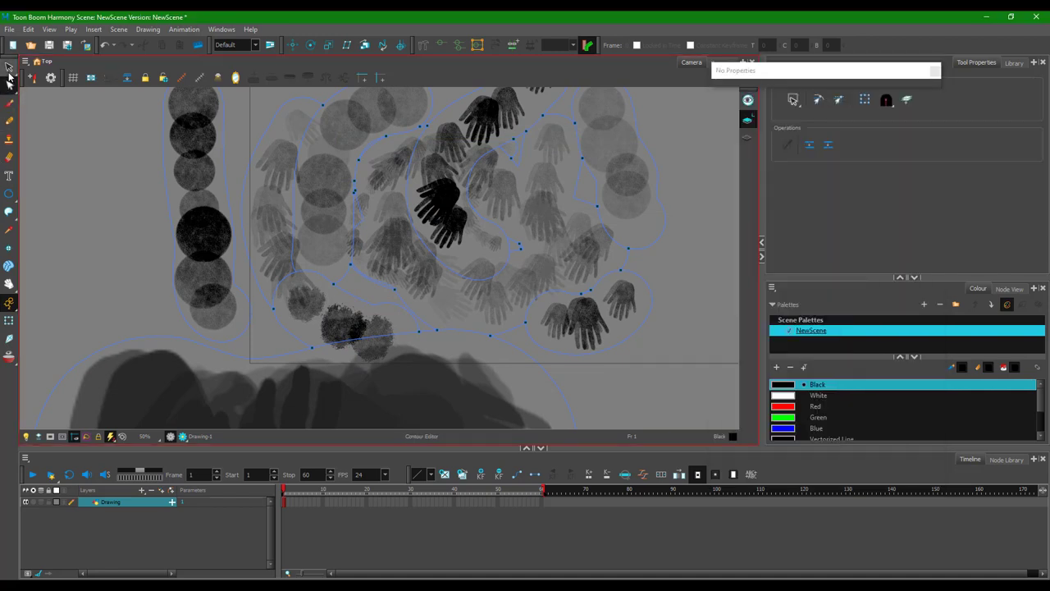
scroll(145, 169, "down", 4)
left_click_drag(107, 113, 431, 358)
key("Delete")
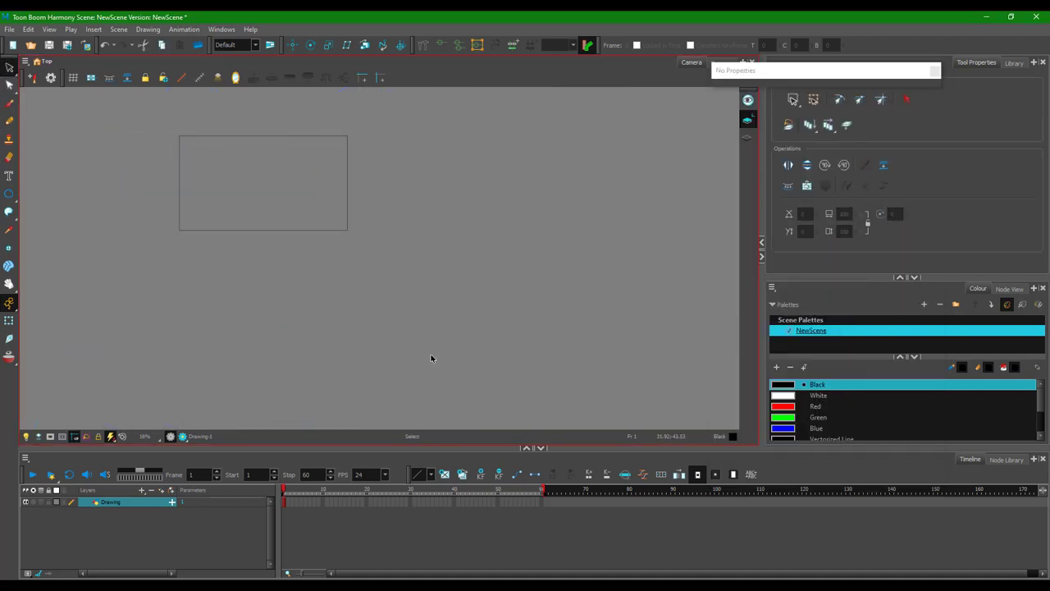
Paint a large circular stroke in the camera frame using the Brush tool with the hand paper texture
left_click(11, 122)
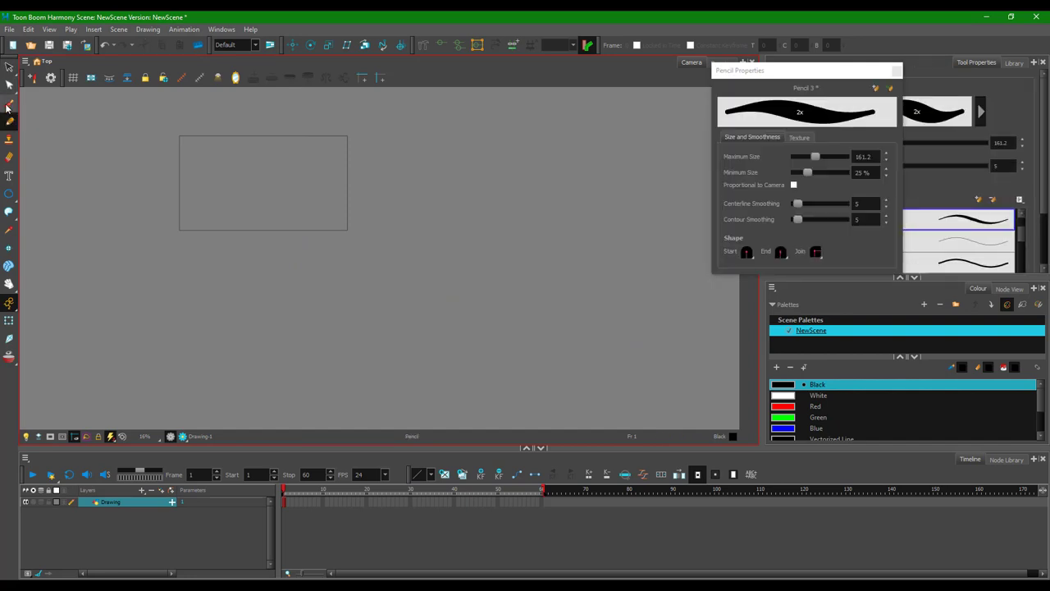
left_click(9, 103)
scroll(139, 159, "up", 3)
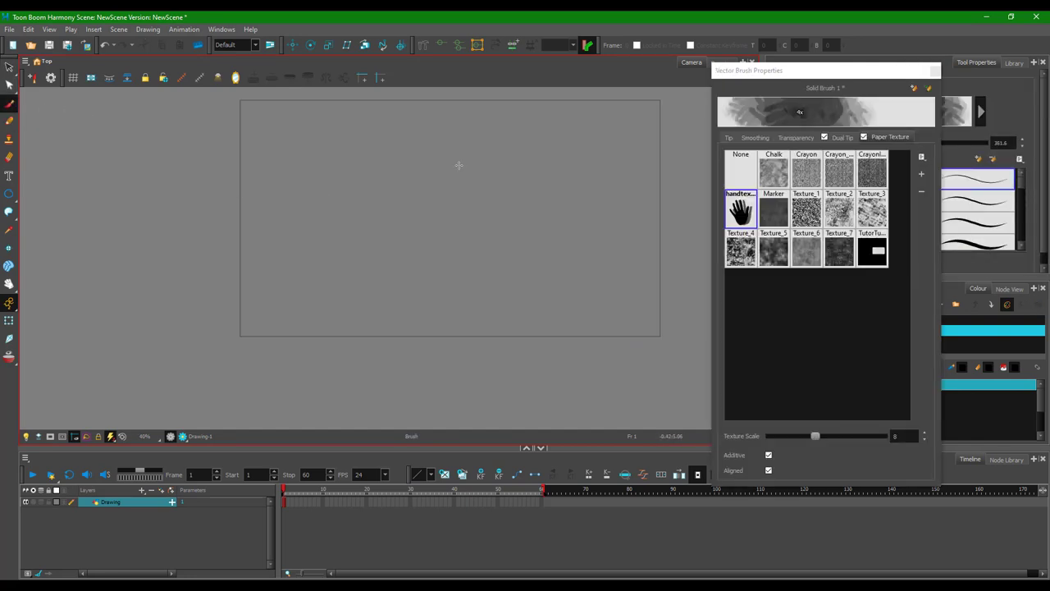
mouse_move(402, 175)
left_mouse_down()
mouse_move(410, 249)
mouse_move(431, 274)
mouse_move(429, 324)
mouse_move(492, 316)
mouse_move(541, 287)
mouse_move(552, 198)
mouse_move(484, 159)
left_mouse_up()
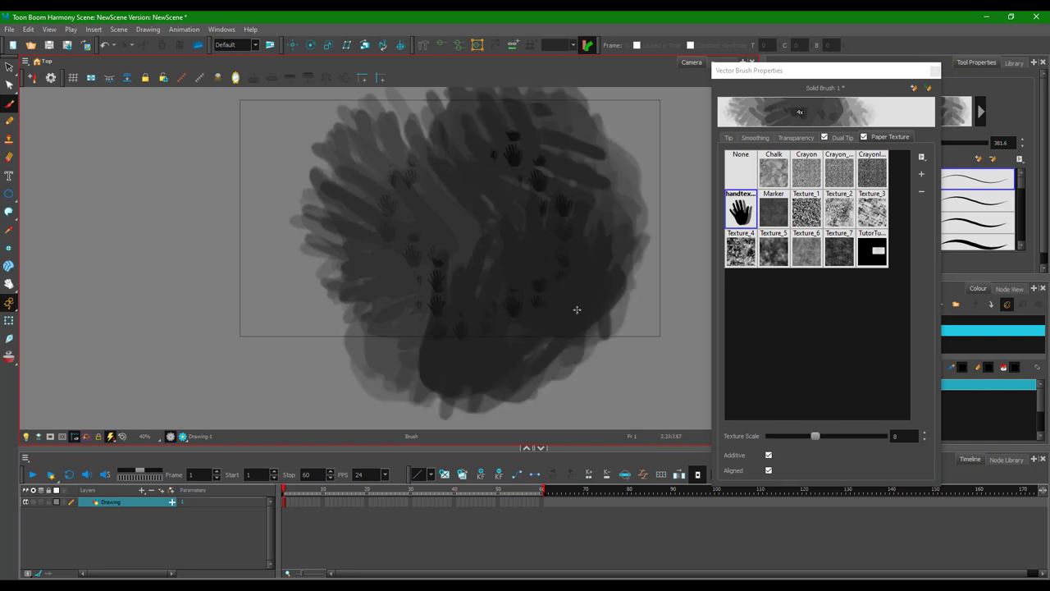
scroll(551, 250, "up", 1)
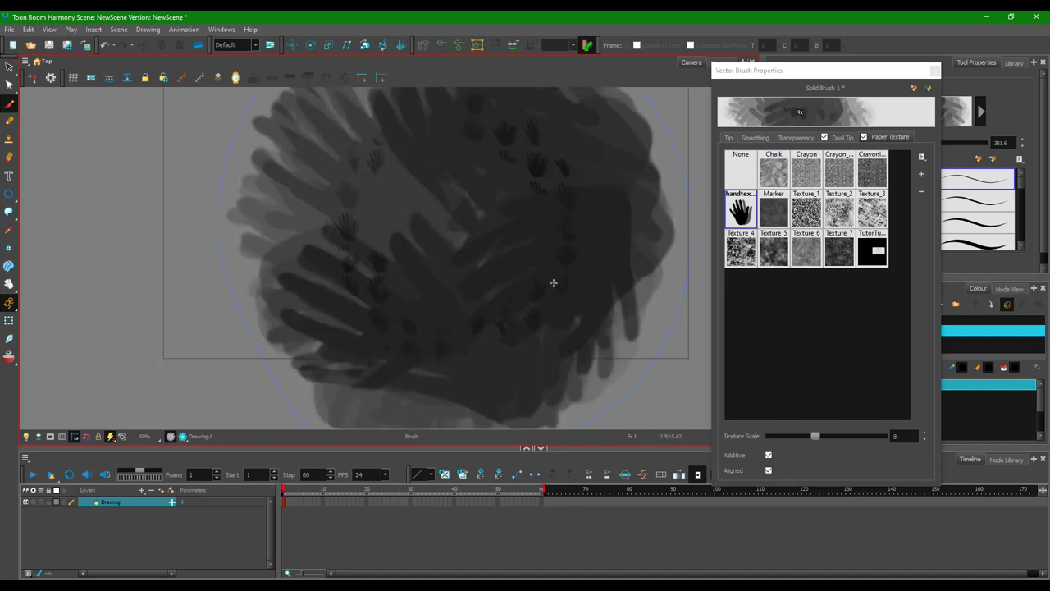
Disable the brush's dual tip and paint a single dab over the circular stroke
left_click(823, 138)
left_click(824, 137)
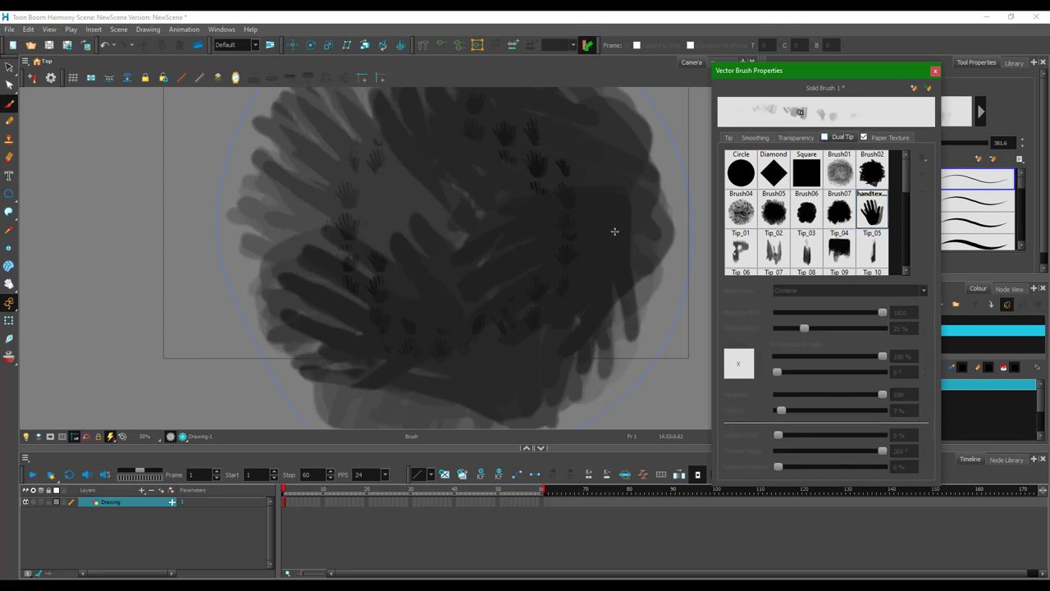
left_click(589, 247)
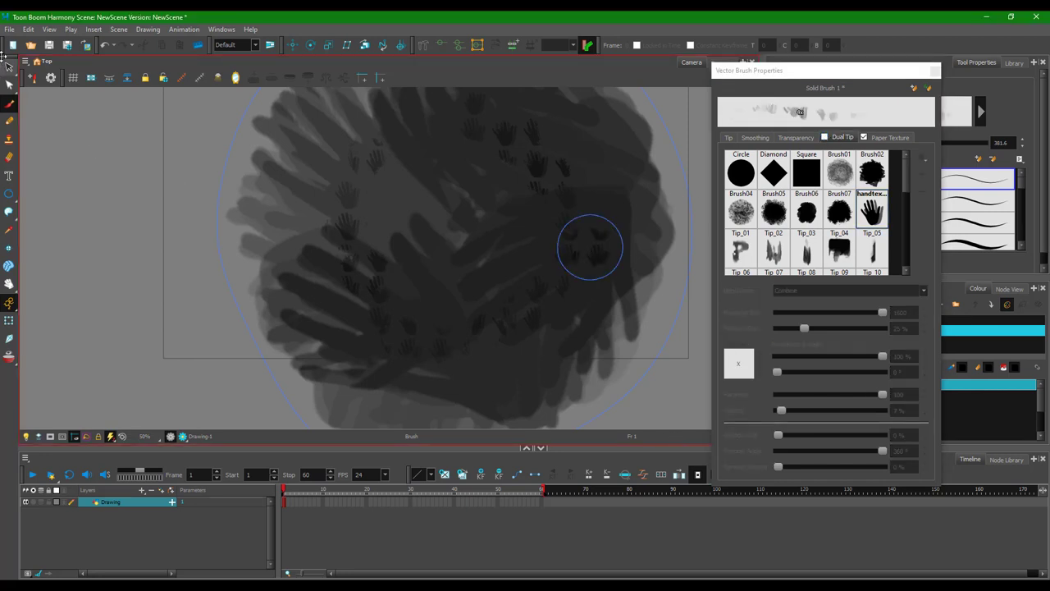
Delete the circular stroke and the small dab, and return to the Brush tool
key("alt+s")
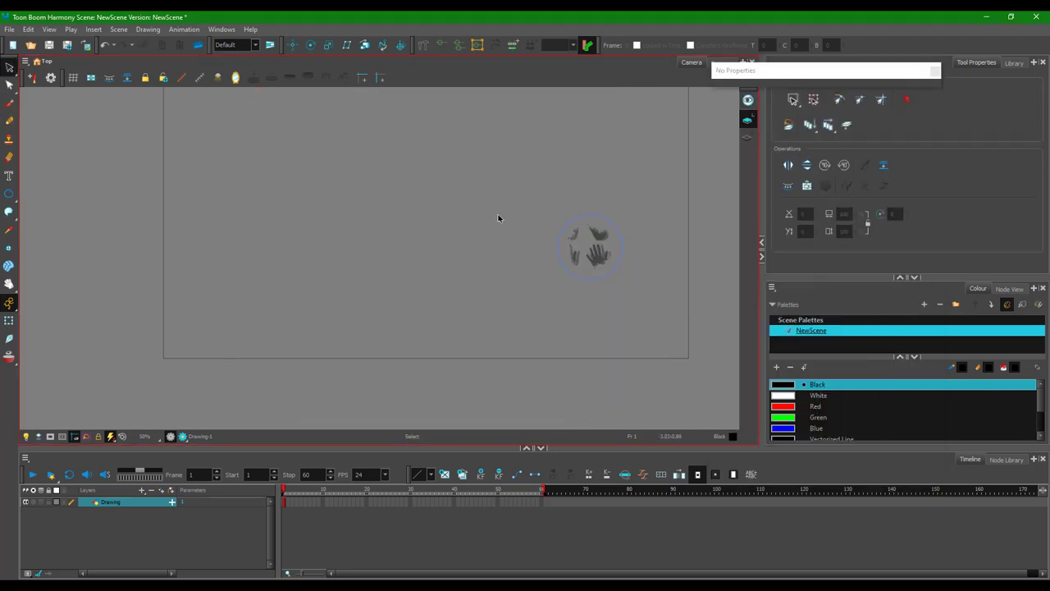
left_click(594, 243)
key("Delete")
scroll(628, 108, "down", 2)
left_click(9, 102)
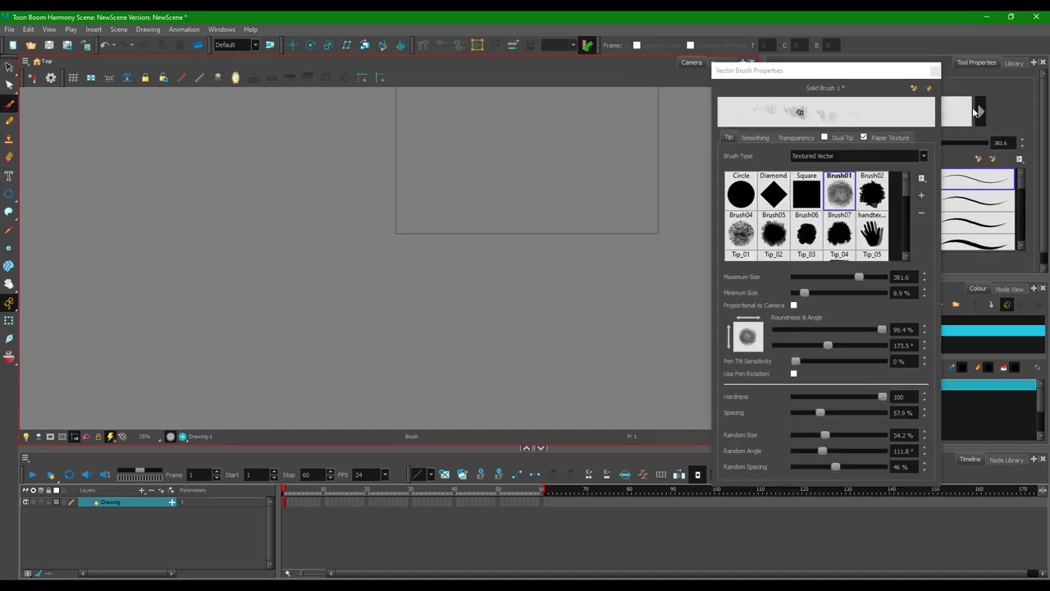
Choose the star-shaped Tip_26 for the brush and paint overlapping strokes in the camera frame with the hand paper texture
left_click(902, 136)
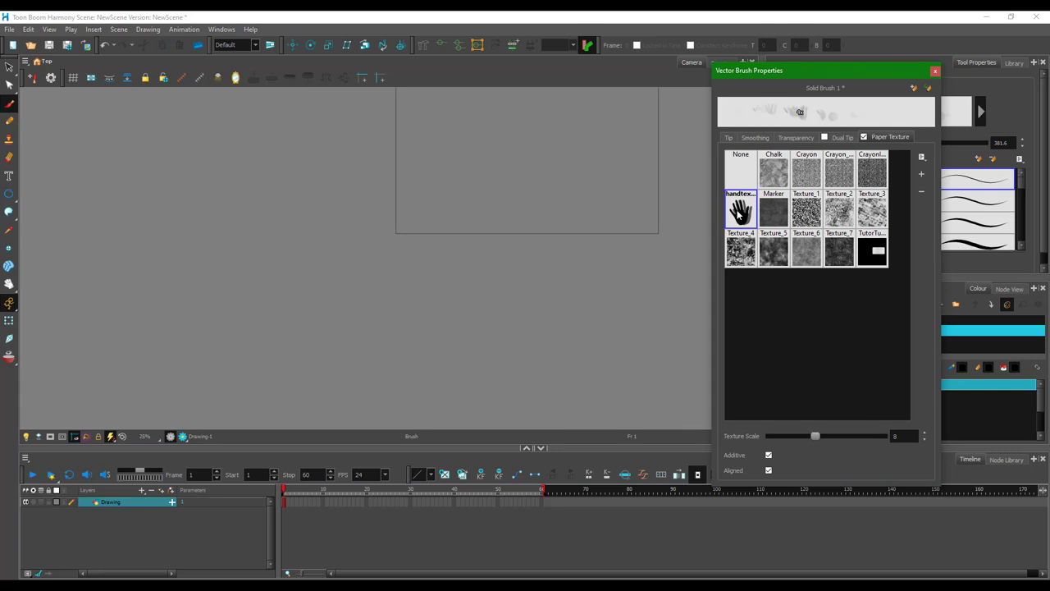
scroll(663, 152, "down", 2)
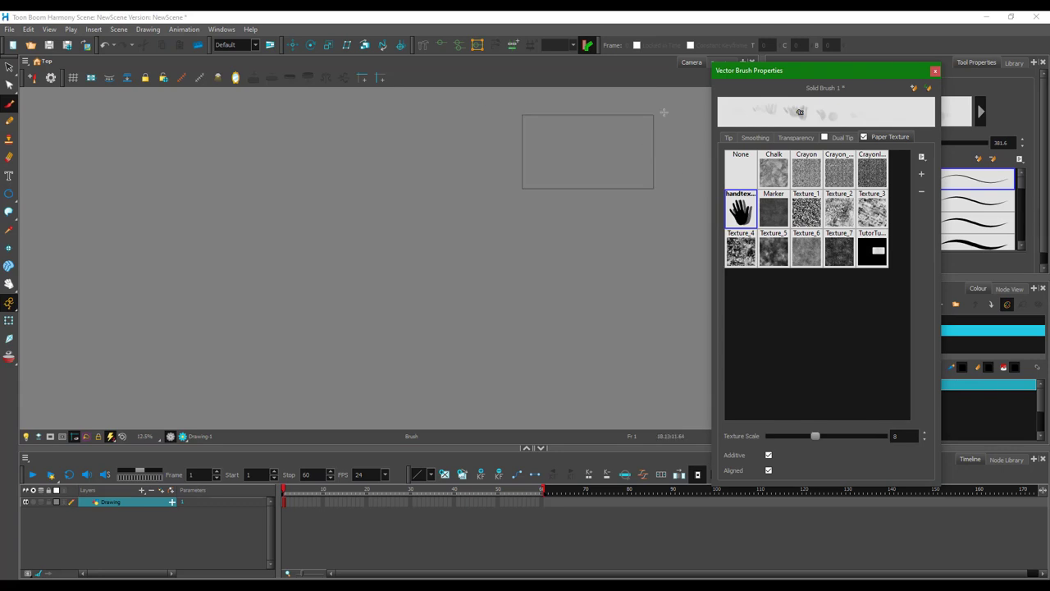
scroll(663, 151, "up", 3)
left_click(728, 137)
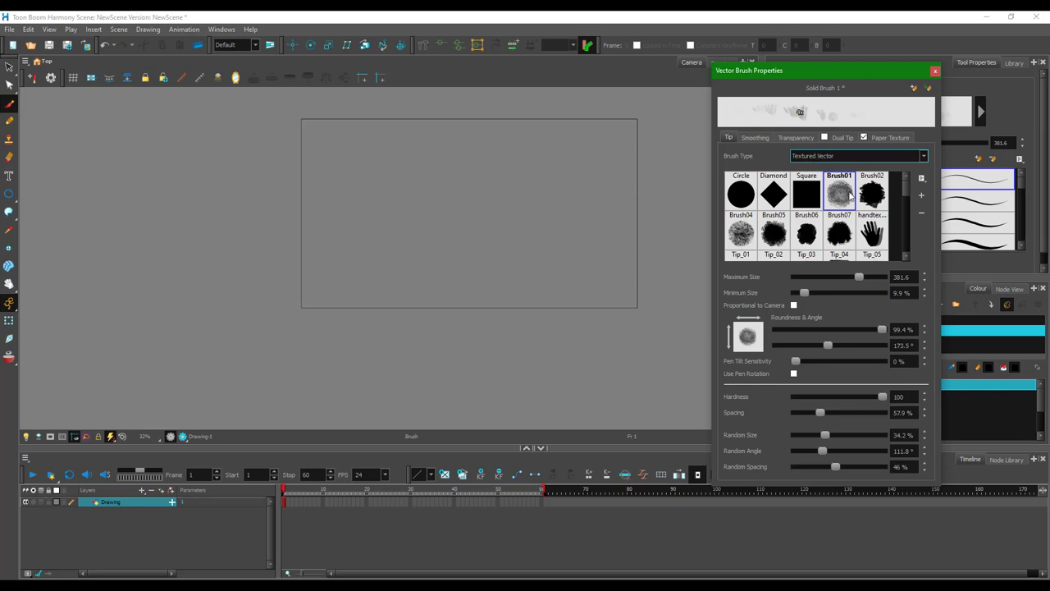
scroll(845, 197, "down", 5)
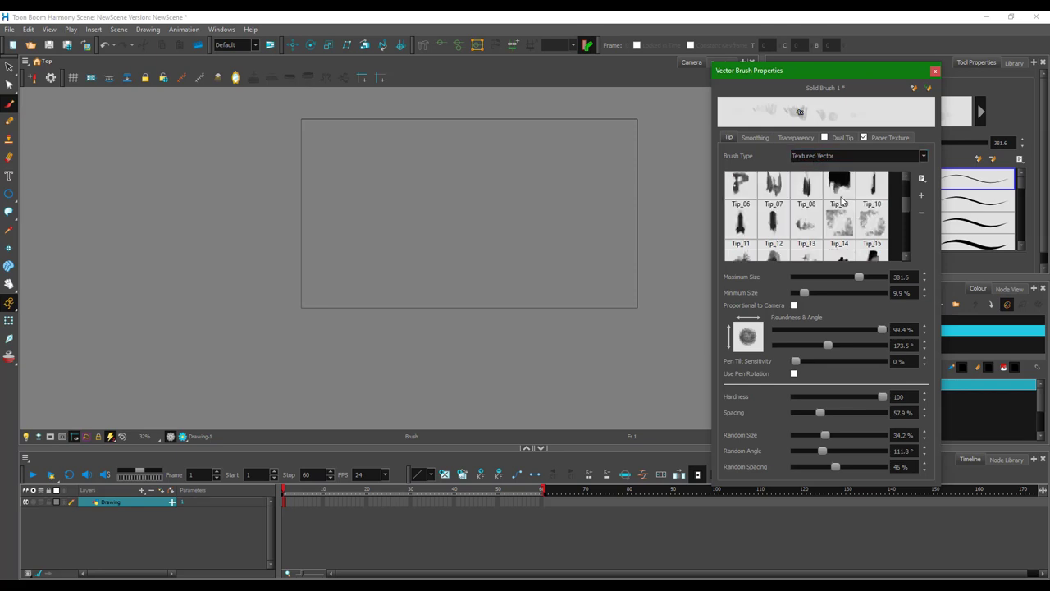
left_click(872, 246)
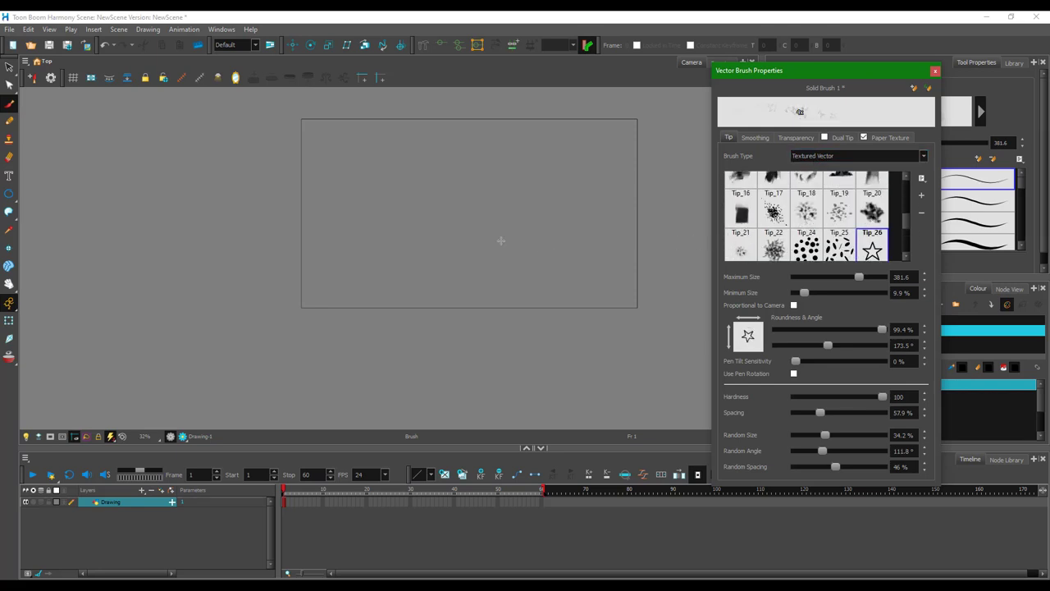
mouse_move(499, 242)
left_mouse_down()
mouse_move(408, 289)
mouse_move(450, 216)
mouse_move(529, 184)
mouse_move(497, 224)
mouse_move(493, 263)
mouse_move(406, 243)
mouse_move(341, 281)
mouse_move(435, 199)
left_mouse_up()
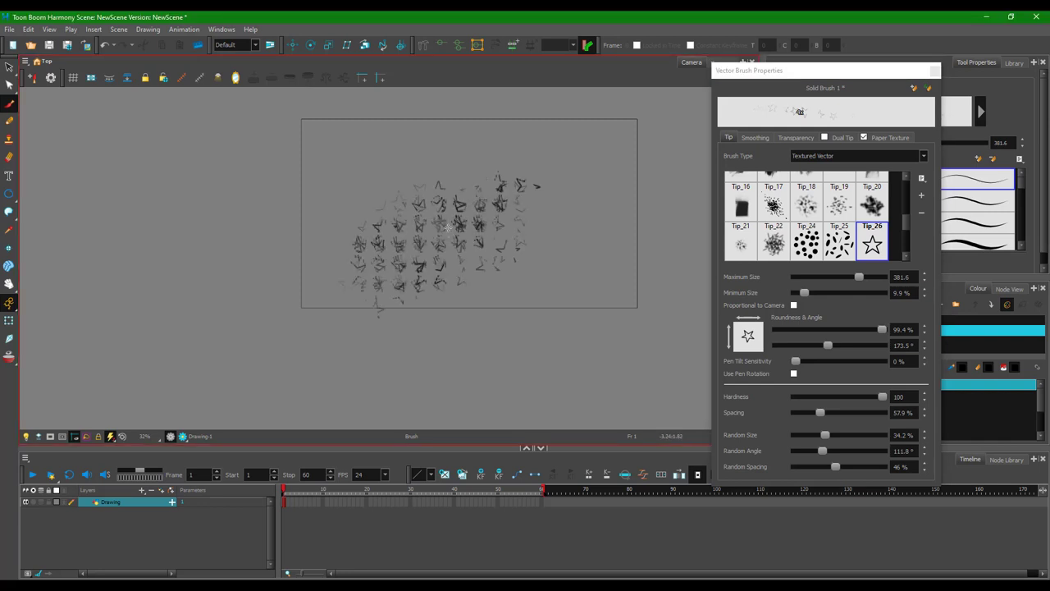
scroll(448, 227, "up", 5)
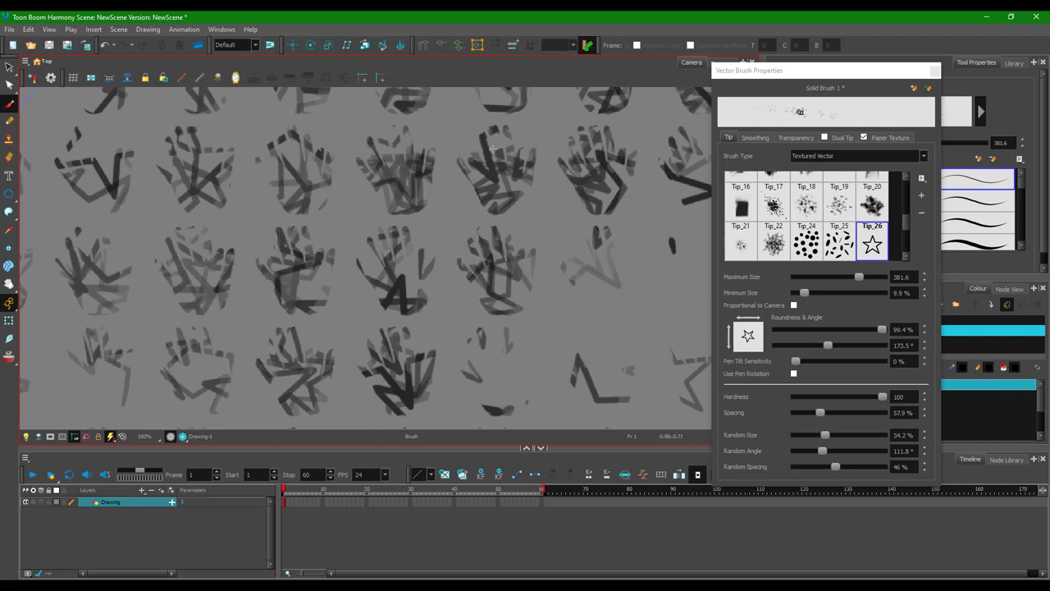
mouse_move(509, 246)
left_mouse_down()
mouse_move(492, 295)
mouse_move(427, 312)
mouse_move(476, 271)
mouse_move(459, 380)
mouse_move(492, 408)
left_mouse_up()
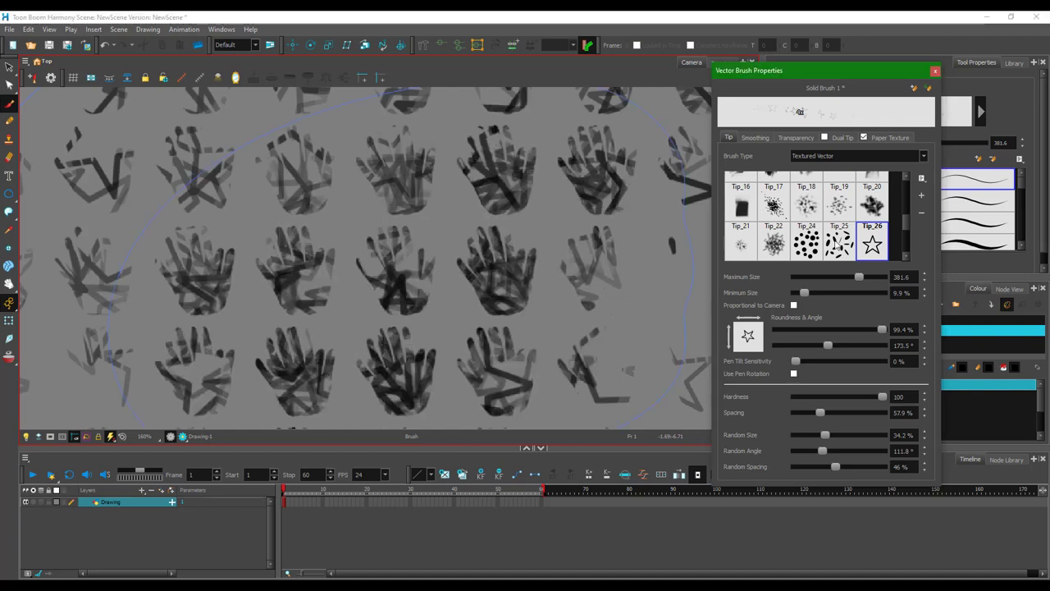
Switch the brush to the splatter-shaped Tip_35 and paint over the existing hand pattern
scroll(837, 238, "down", 2)
left_click(839, 232)
mouse_move(563, 222)
left_mouse_down()
mouse_move(566, 274)
mouse_move(509, 336)
mouse_move(418, 266)
left_mouse_up()
scroll(435, 279, "down", 5)
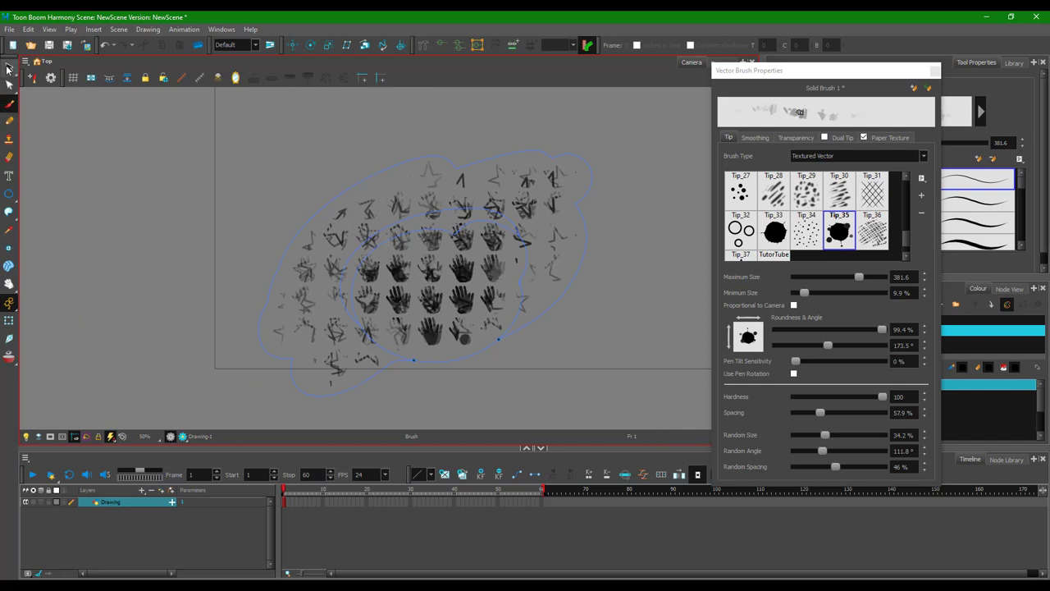
Undo the test strokes painted with the star and splatter tips
key("alt+s")
left_click(422, 280)
key("ctrl+z")
key("ctrl+z")
key("ctrl+z")
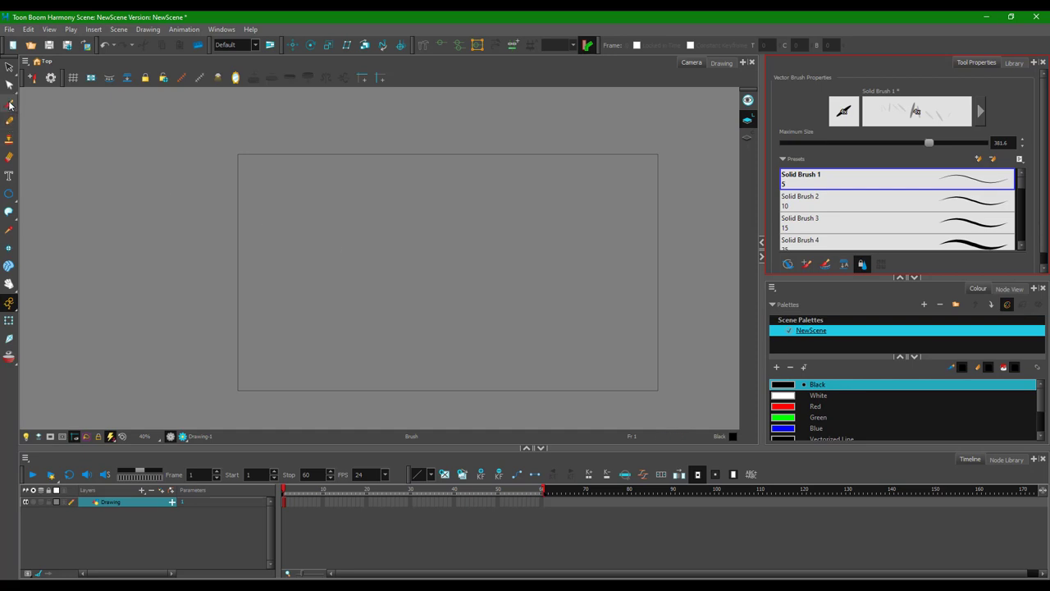
Enable the brush's paper texture and load TutorTube-Logo.png as a new paper texture
left_click(981, 113)
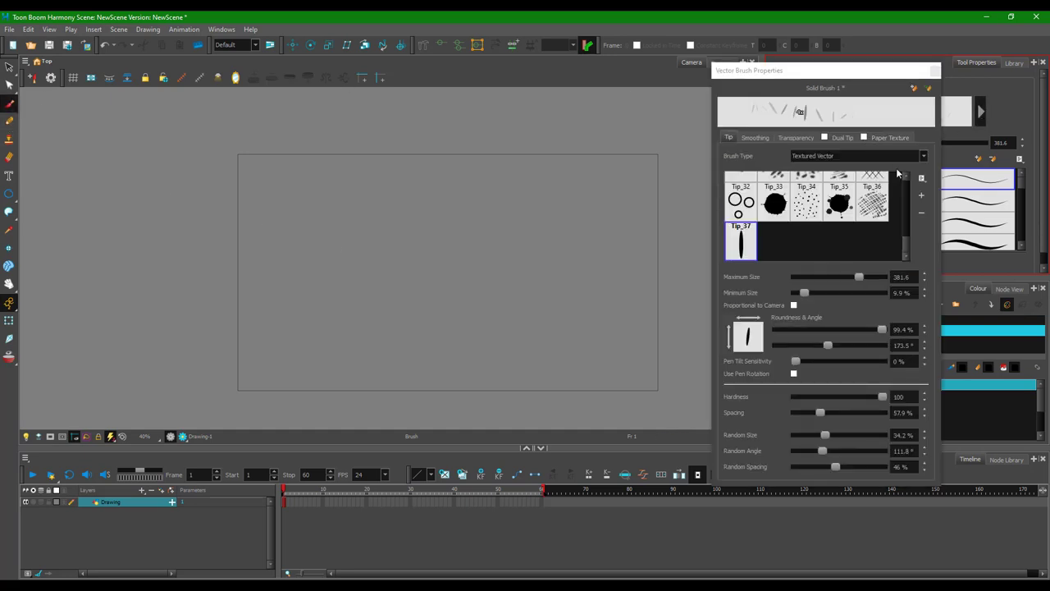
left_click(890, 138)
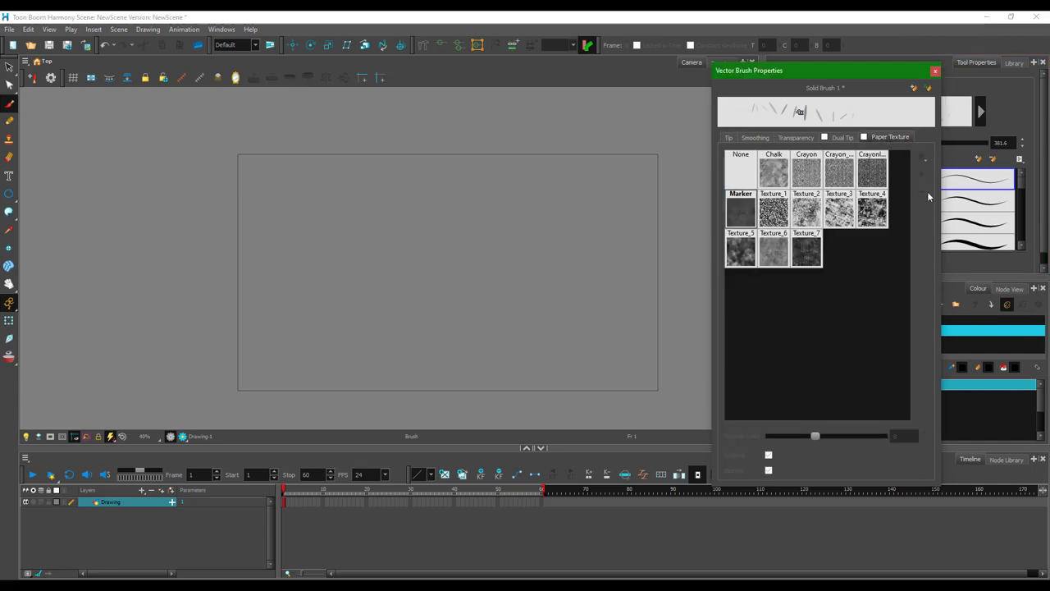
left_click(863, 138)
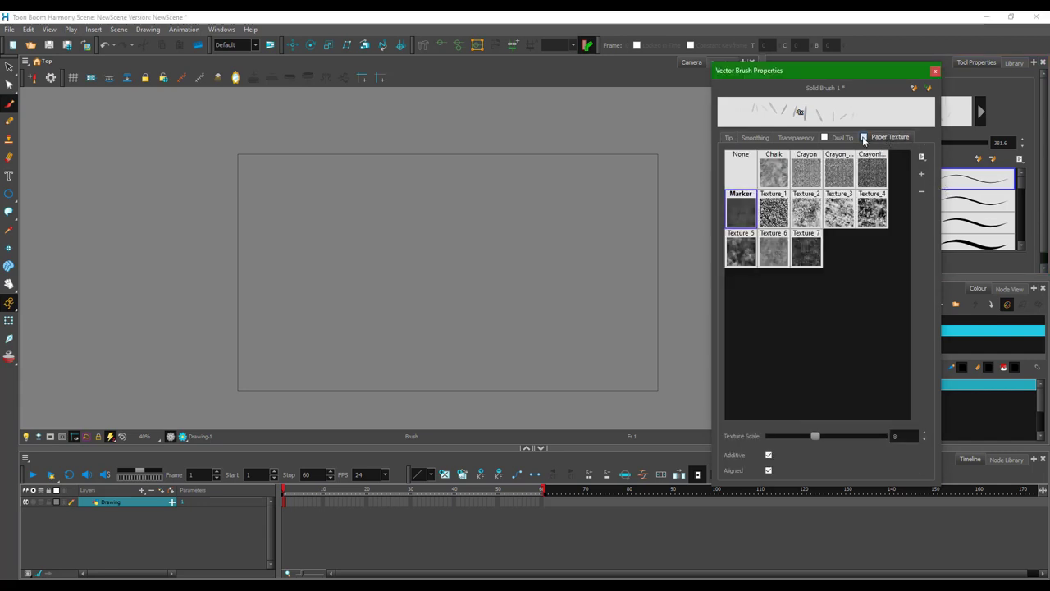
left_click(922, 177)
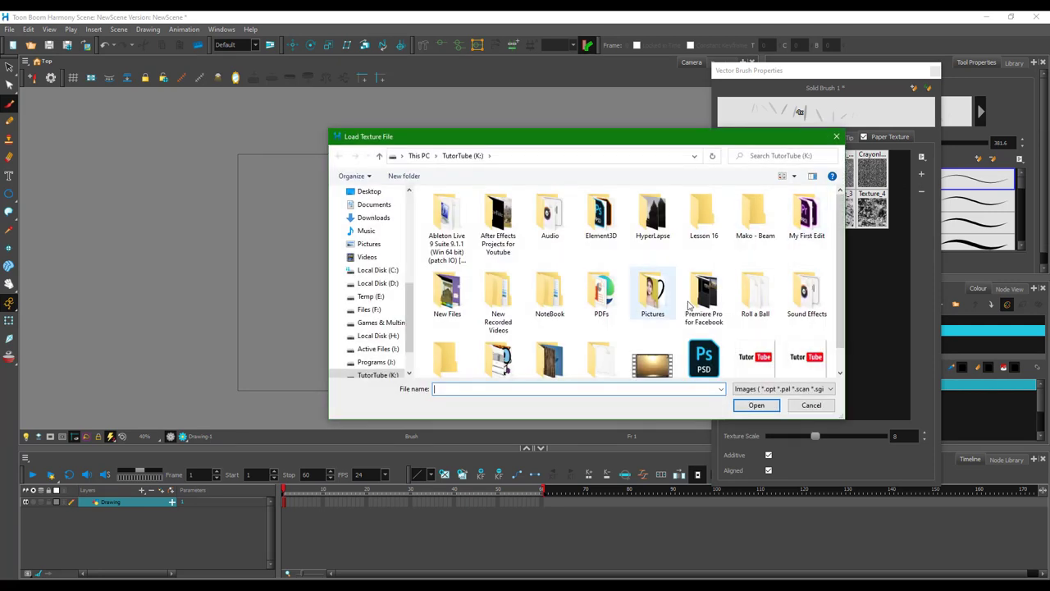
scroll(779, 336, "down", 1)
left_click(806, 338)
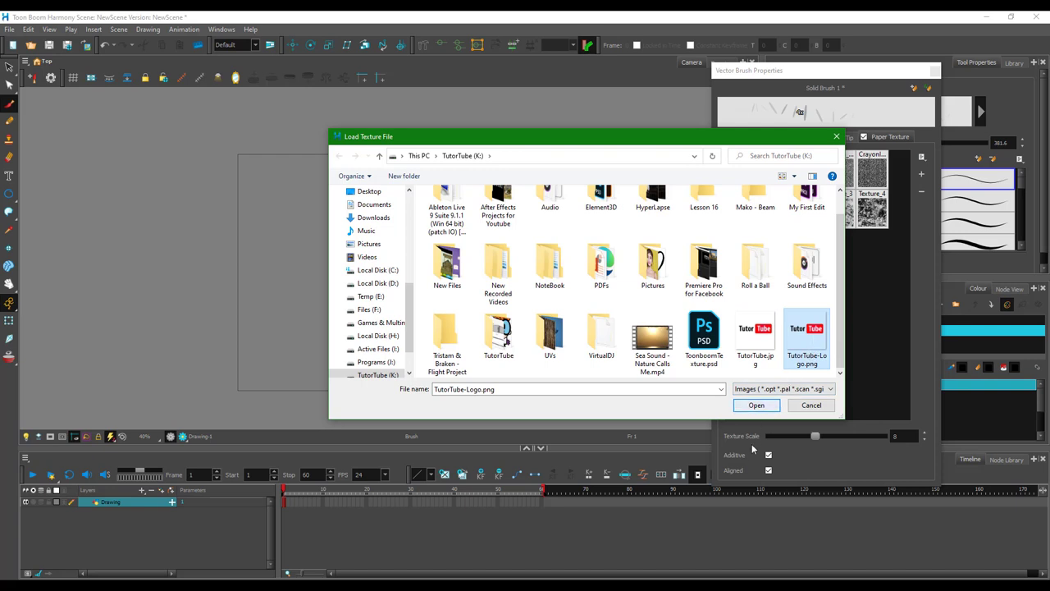
left_click(755, 407)
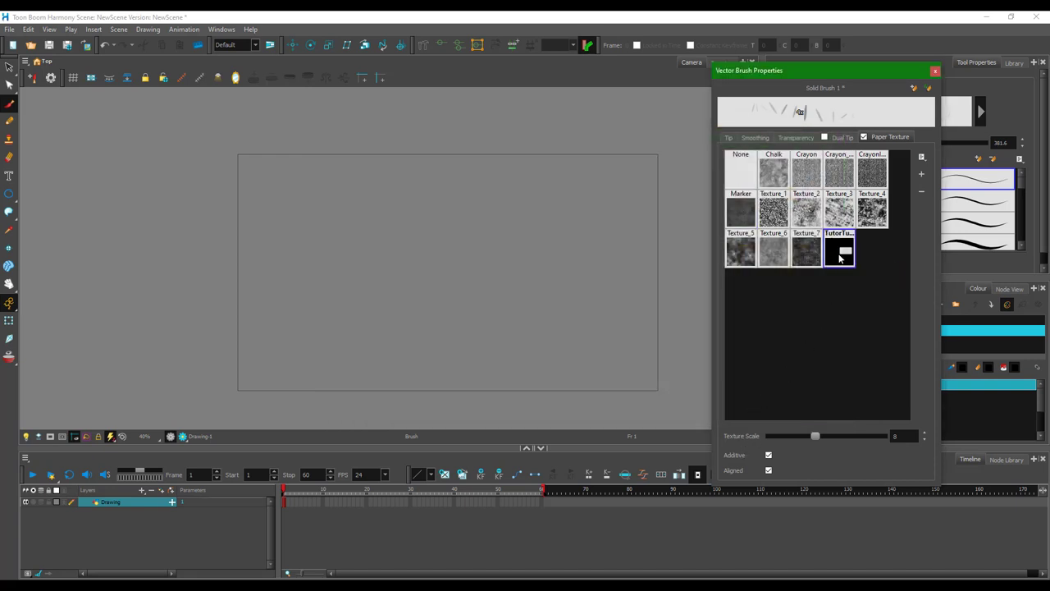
Load TutorTube.jpg as a paper texture for the brush
left_click(921, 174)
scroll(744, 348, "down", 1)
left_click(751, 338)
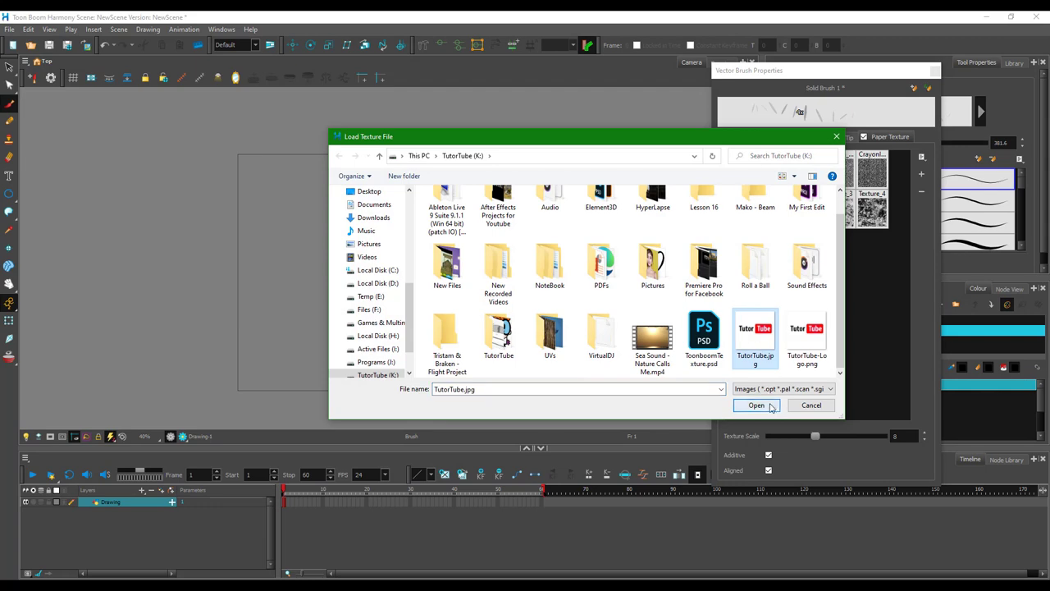
left_click(755, 405)
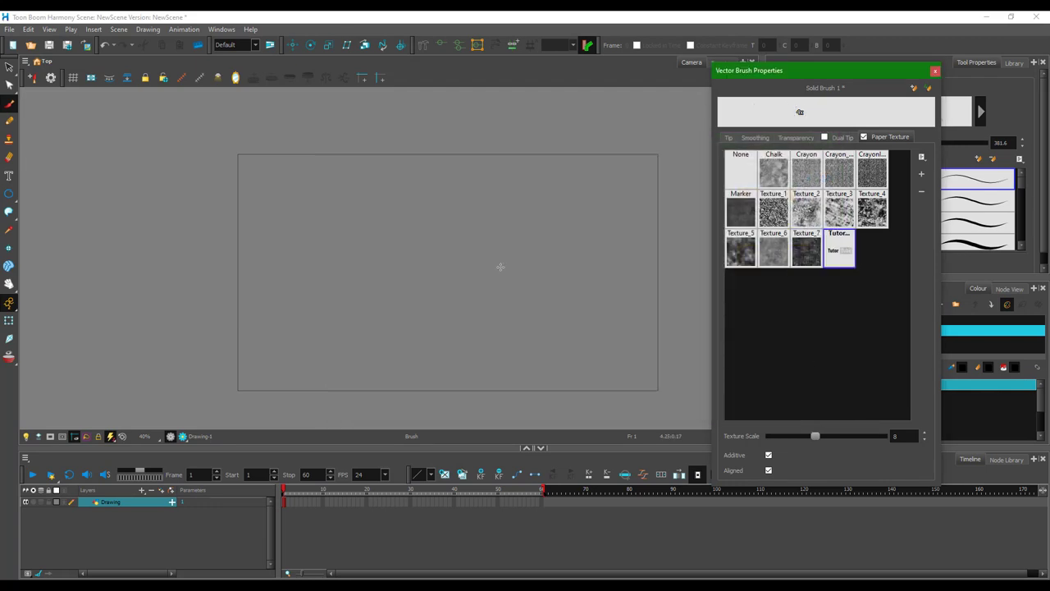
Set the brush tip to the round blot Tip_33 and paint a looping stroke in the camera frame
left_click(728, 138)
left_click(773, 201)
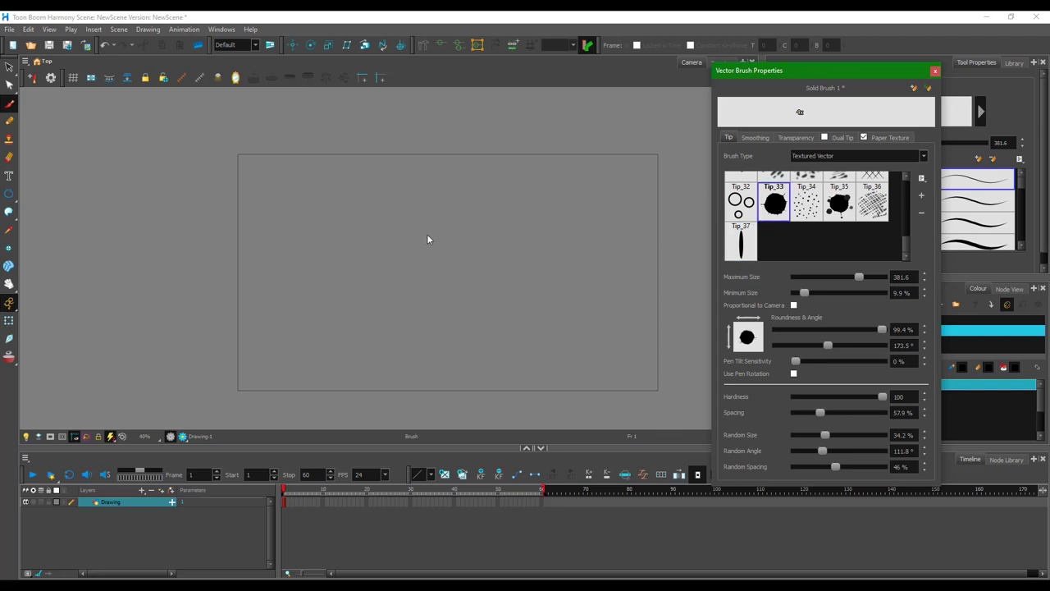
mouse_move(444, 258)
left_mouse_down()
mouse_move(496, 260)
mouse_move(464, 318)
left_mouse_up()
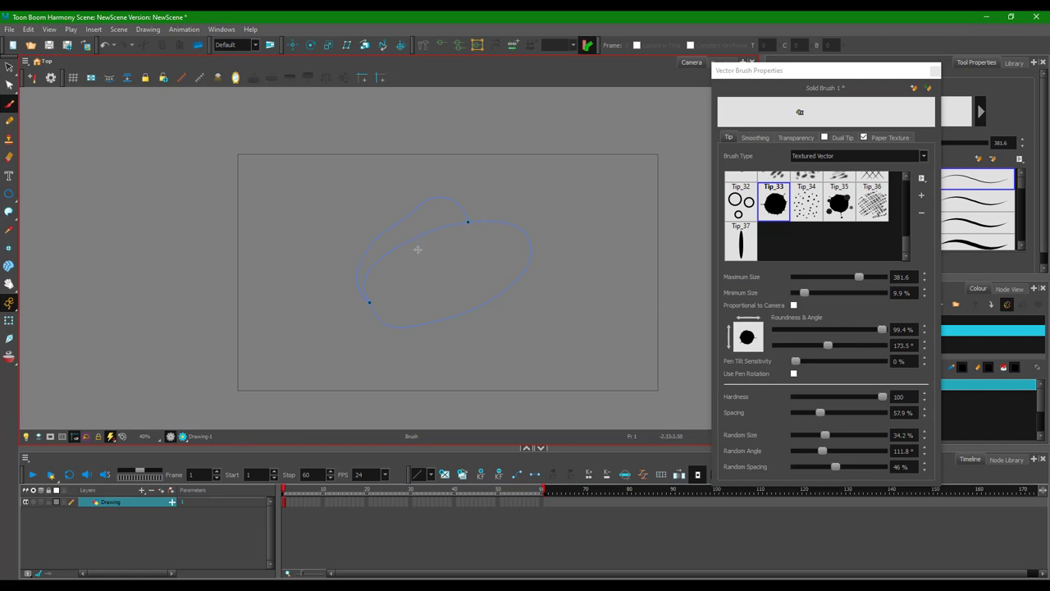
Delete the strokes painted with Tip_33 and return to the Brush tool
key("alt+s")
key("Delete")
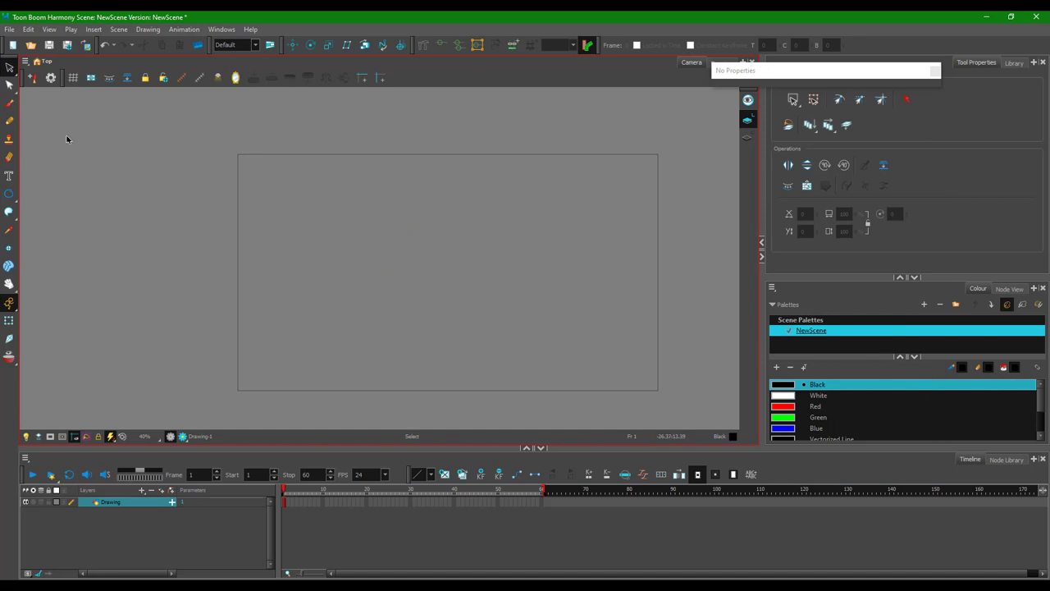
left_click(9, 102)
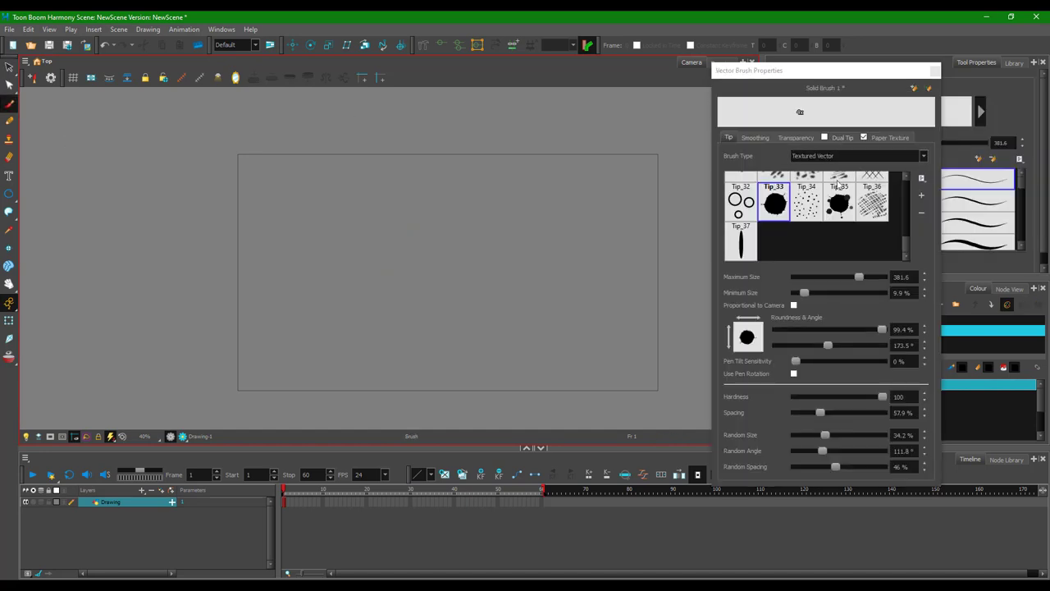
Choose the Square brush tip and paint large strokes across and below the camera frame with the logo paper texture
left_click(806, 194)
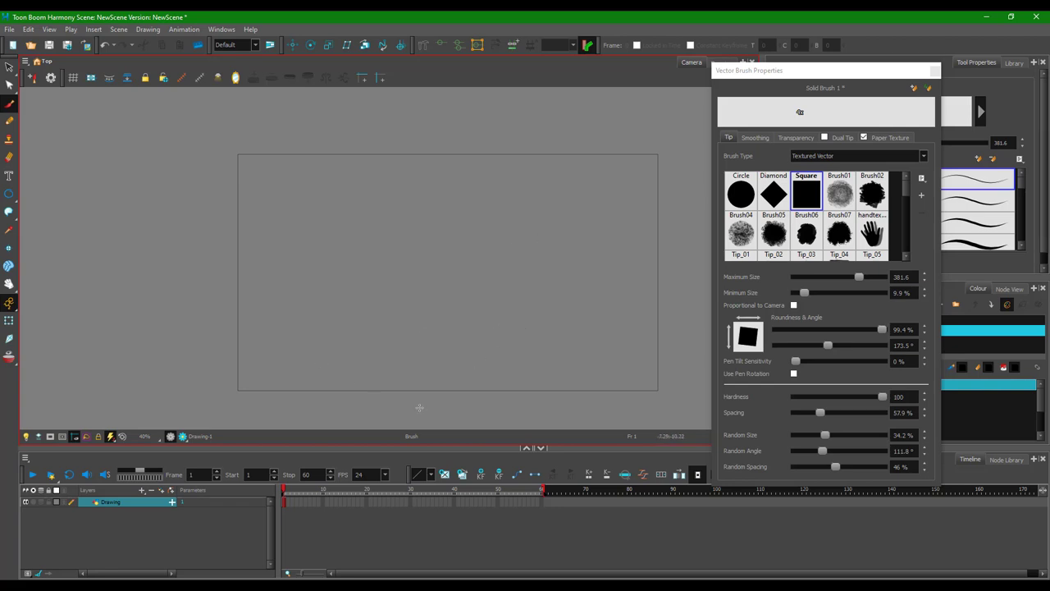
scroll(510, 398, "down", 5)
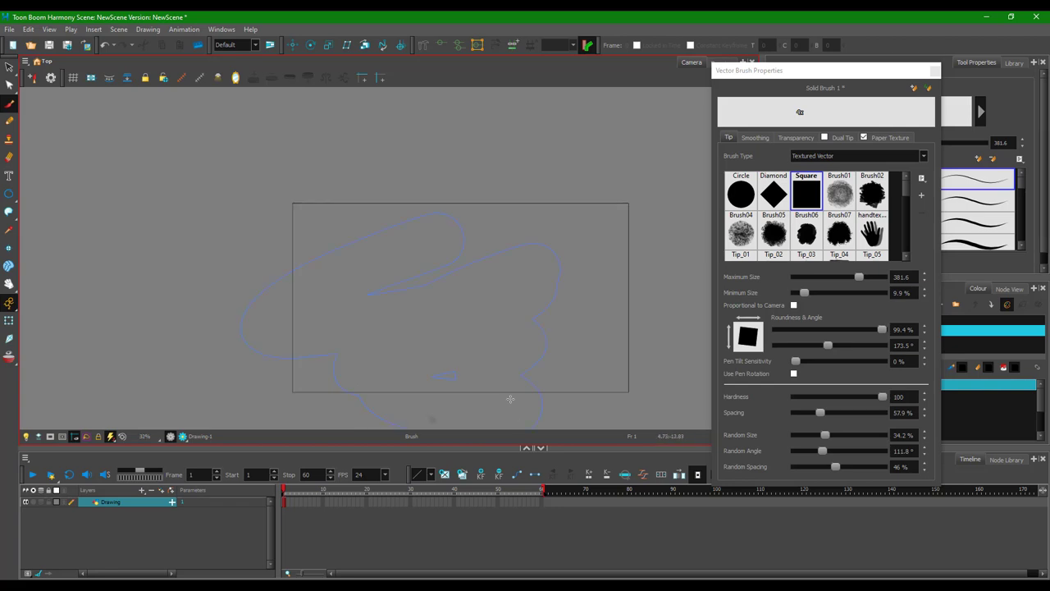
scroll(511, 422, "up", 3)
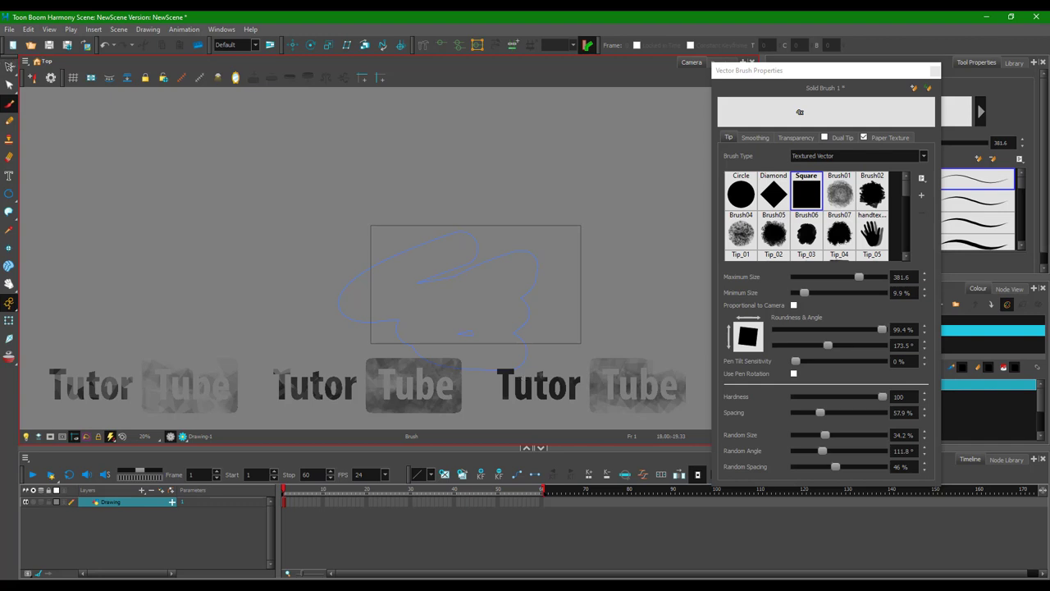
Select the logo-textured strokes in and below the camera frame and delete them
key("alt+s")
left_click(427, 393)
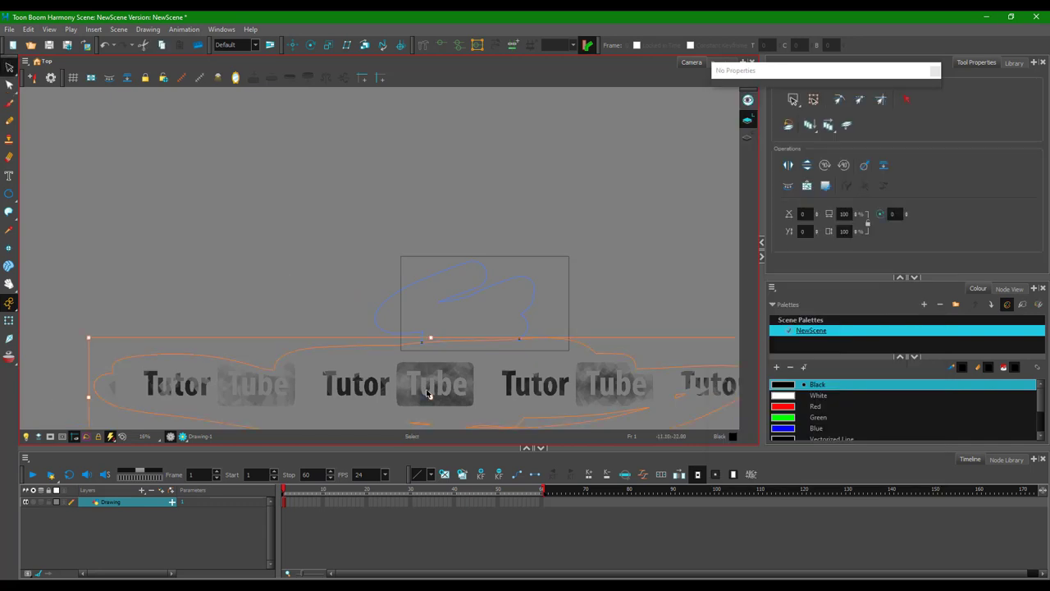
left_click(532, 307)
key("Delete")
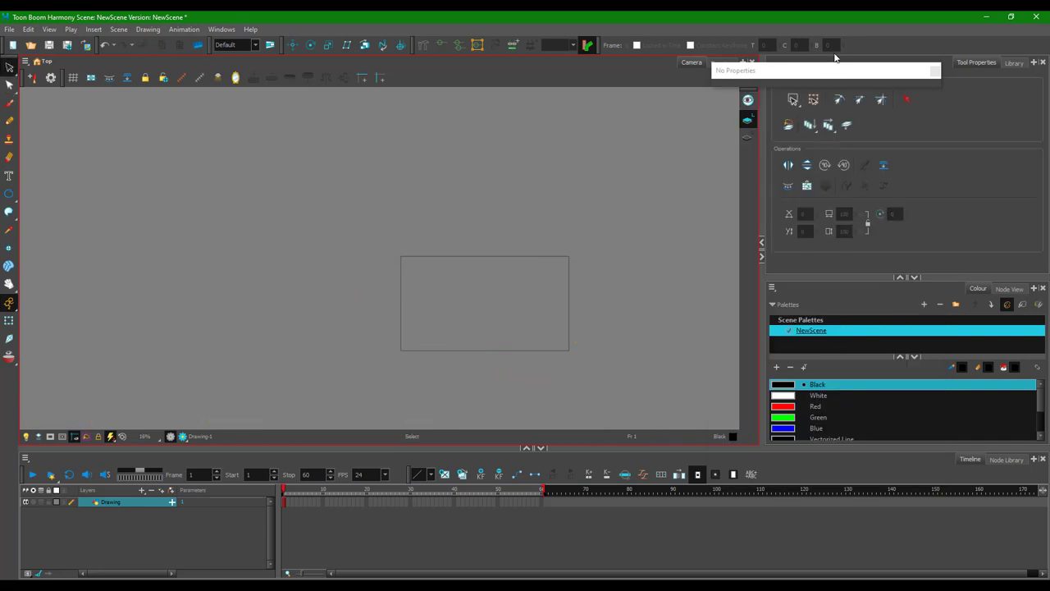
Turn off the brush's paper texture and load TutorTube.jpg as a new brush tip
key("alt+b")
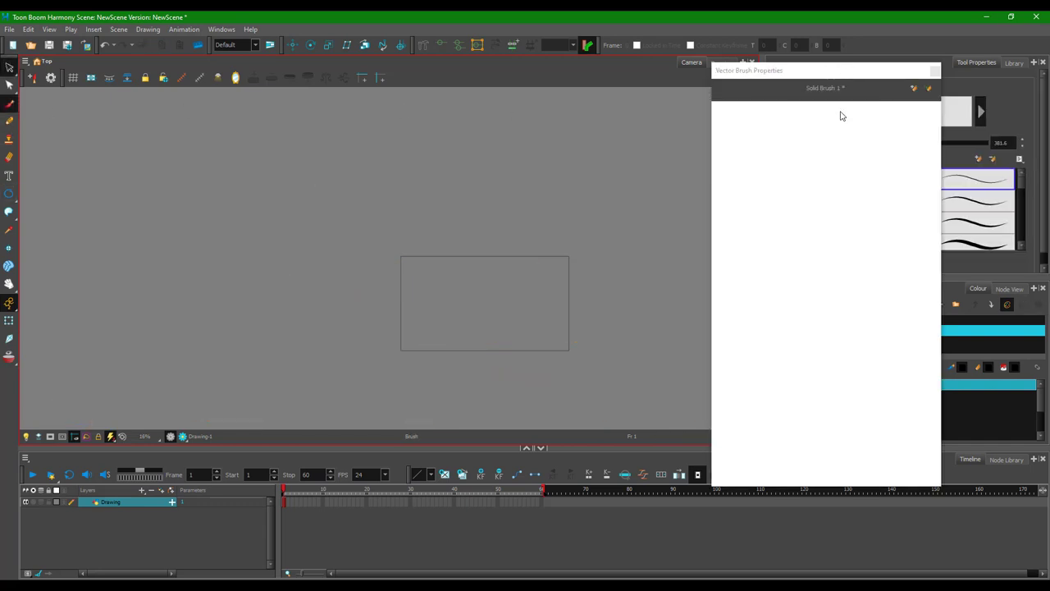
left_click(865, 138)
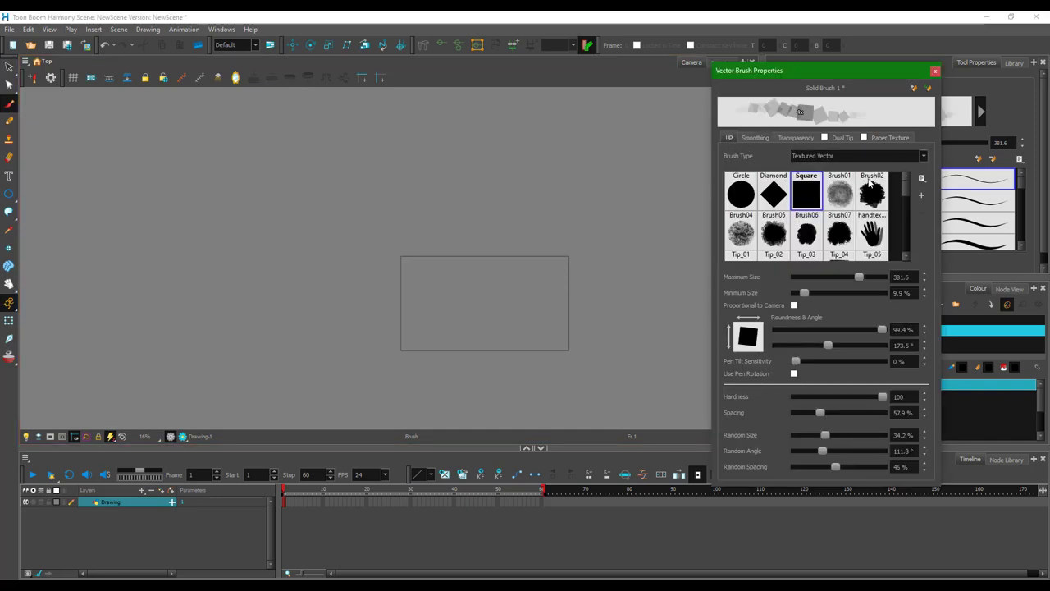
left_click(921, 196)
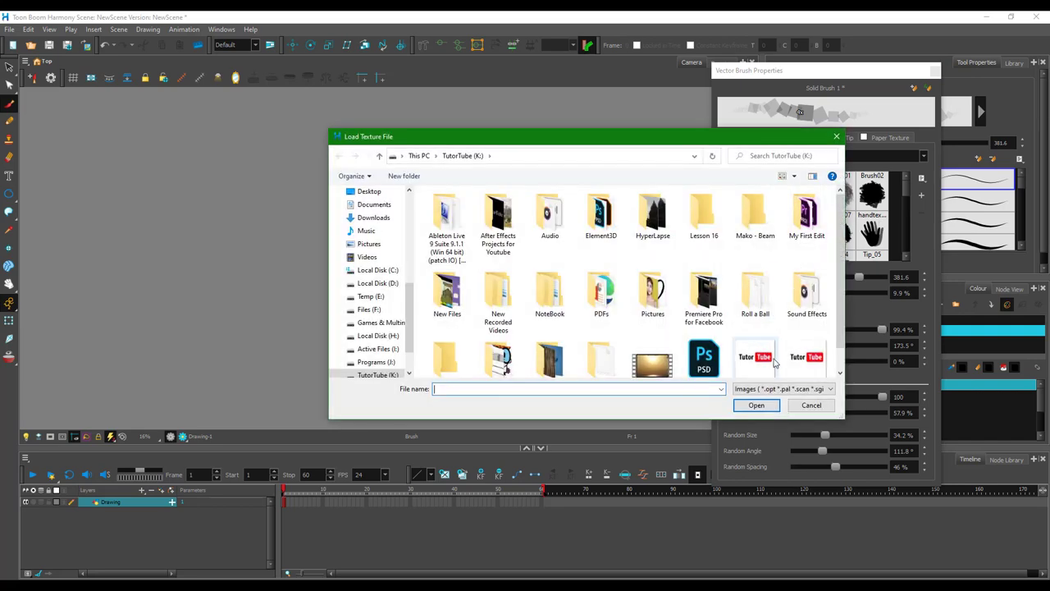
scroll(765, 361, "down", 1)
left_click(765, 365)
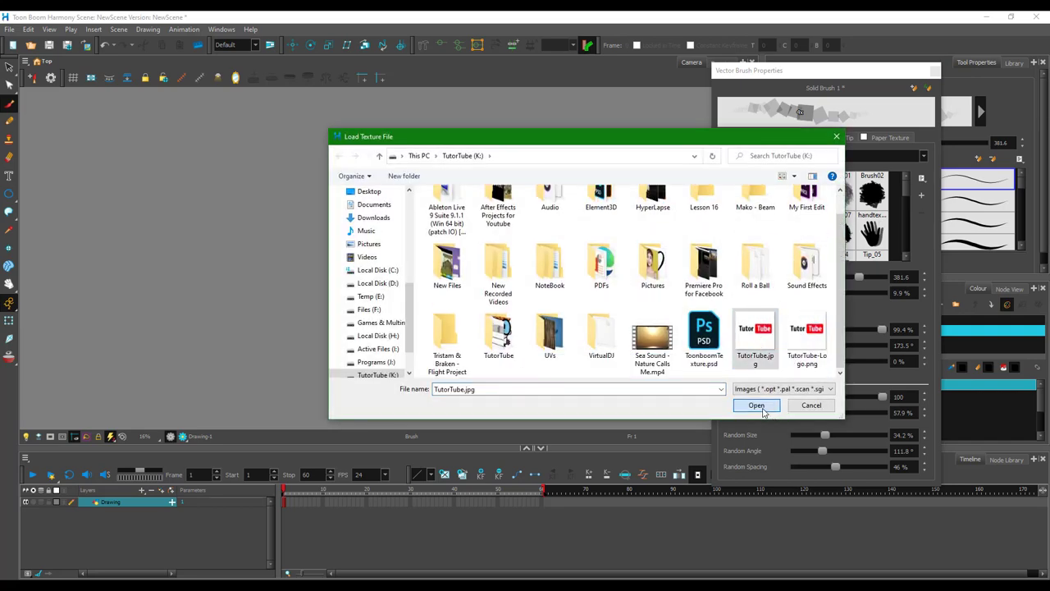
left_click(761, 407)
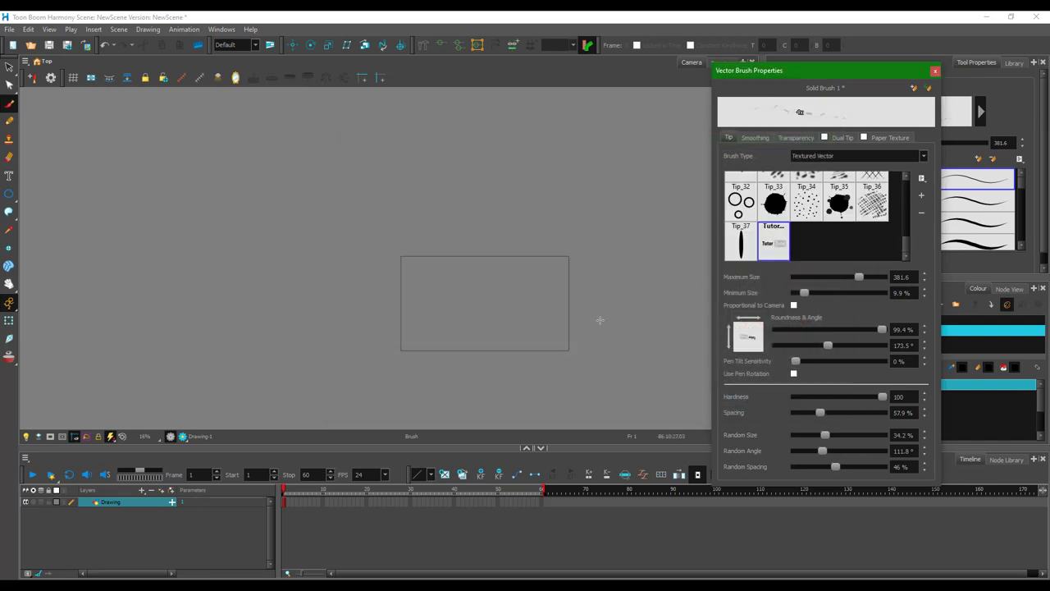
Paint large looping strokes around the camera frame with the logo brush tip and inspect the result up close
scroll(492, 287, "up", 3)
left_click(299, 243)
mouse_move(298, 243)
left_mouse_down()
mouse_move(407, 284)
mouse_move(415, 234)
mouse_move(501, 180)
mouse_move(491, 340)
mouse_move(245, 188)
mouse_move(150, 223)
mouse_move(363, 347)
mouse_move(624, 181)
mouse_move(255, 174)
mouse_move(400, 260)
mouse_move(379, 266)
mouse_move(471, 285)
mouse_move(397, 262)
left_mouse_up()
scroll(397, 262, "up", 5)
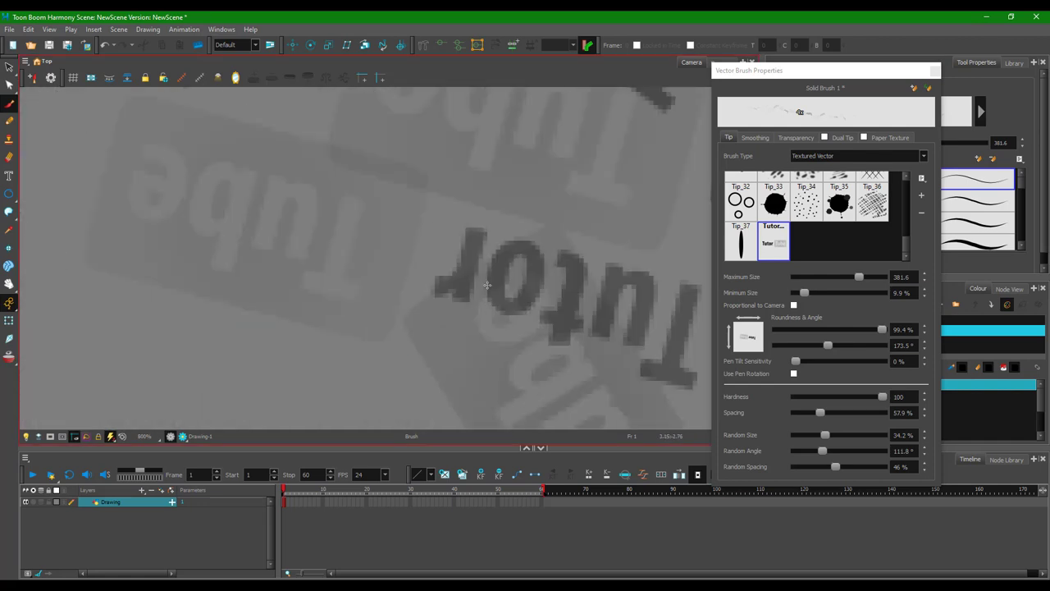
scroll(487, 285, "down", 7)
scroll(488, 285, "up", 1)
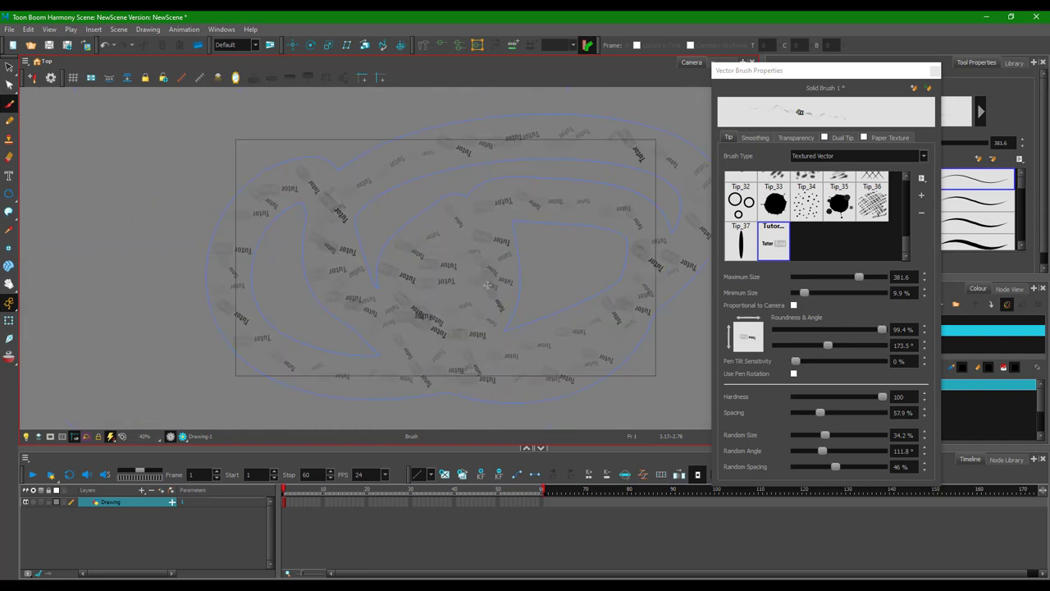